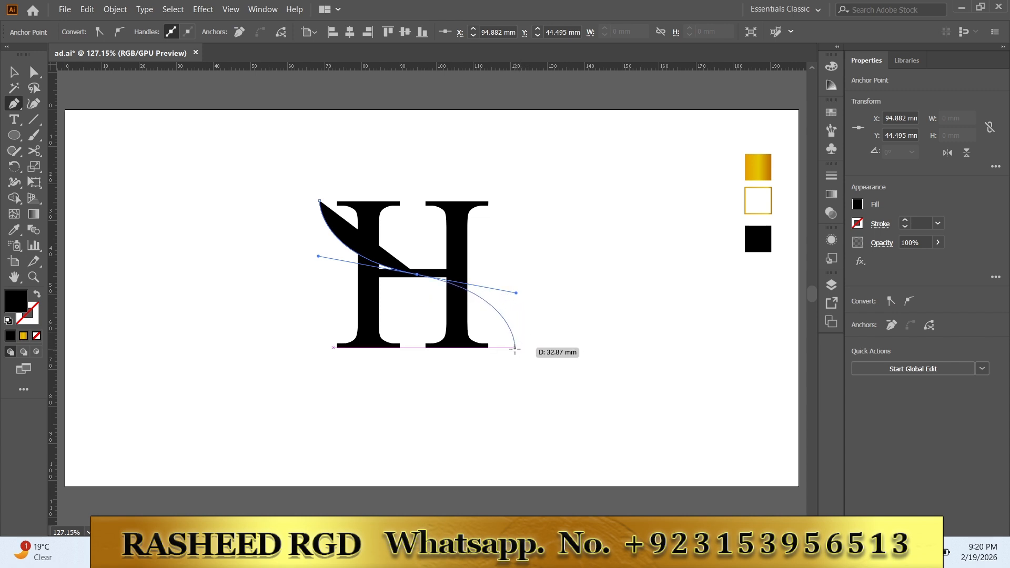
Step: Finish the S-shaped curve level with the base of the H and give it a black stroke without fill
{"action": "left_click", "coordinate": [515, 349]}
{"action": "key", "text": "Escape"}
{"action": "left_click", "coordinate": [38, 295]}
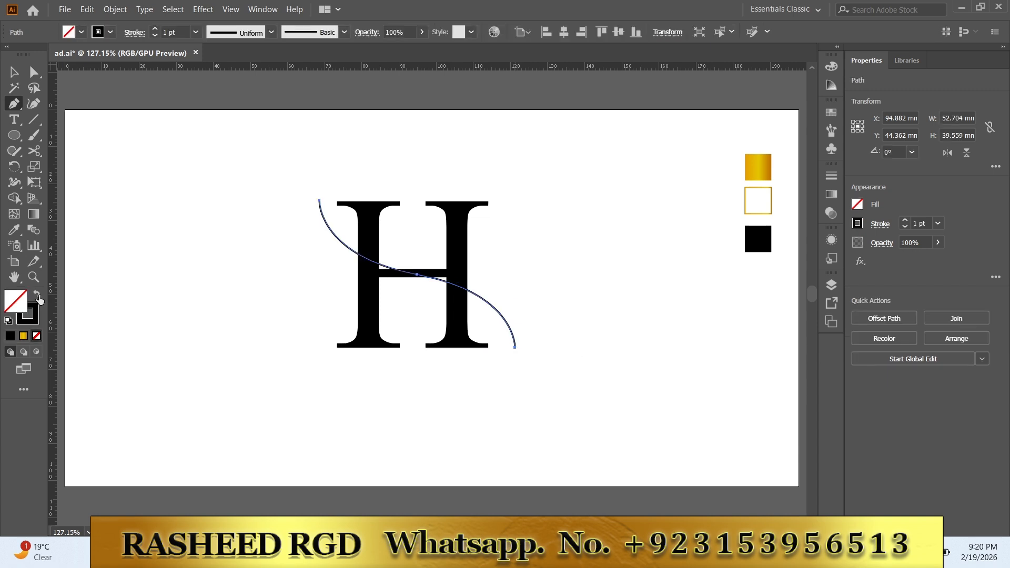
Step: Give the S-curve a 10 pt stroke with a tapered width profile and place a copy slightly below it
{"action": "left_click", "coordinate": [157, 30]}
{"action": "left_click", "coordinate": [157, 30]}
{"action": "left_click", "coordinate": [156, 30]}
{"action": "left_click", "coordinate": [157, 30]}
{"action": "left_click", "coordinate": [157, 30]}
{"action": "left_click", "coordinate": [157, 30]}
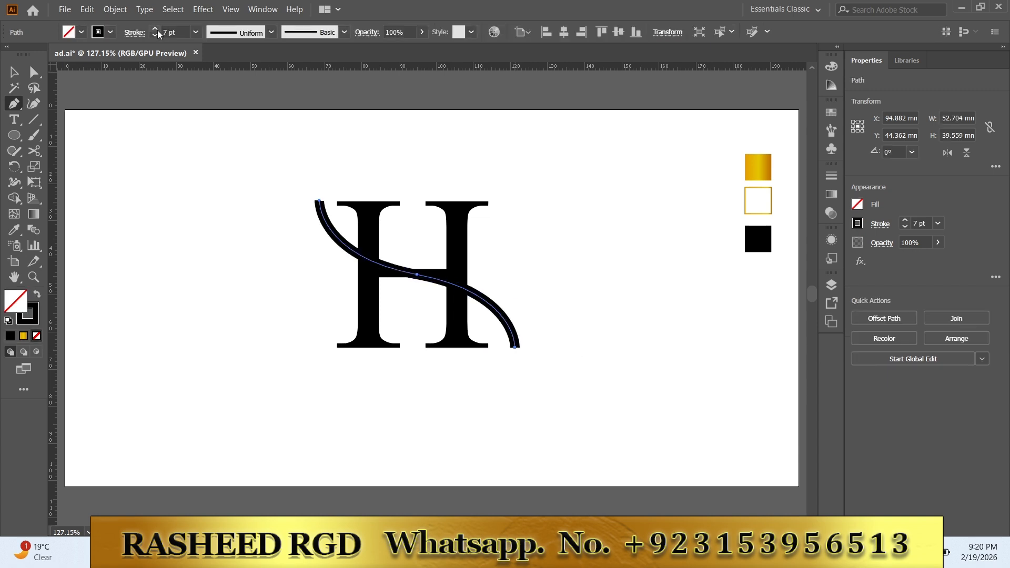
{"action": "left_click", "coordinate": [155, 30]}
{"action": "left_click", "coordinate": [155, 30]}
{"action": "left_click", "coordinate": [155, 30]}
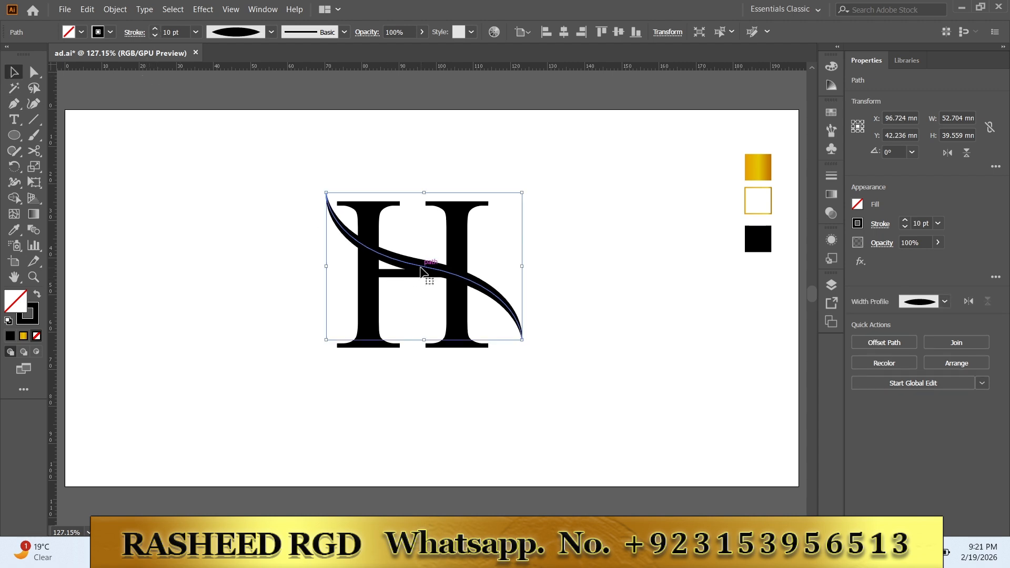
{"action": "left_click_drag", "start_coordinate": [419, 268], "coordinate": [414, 285]}
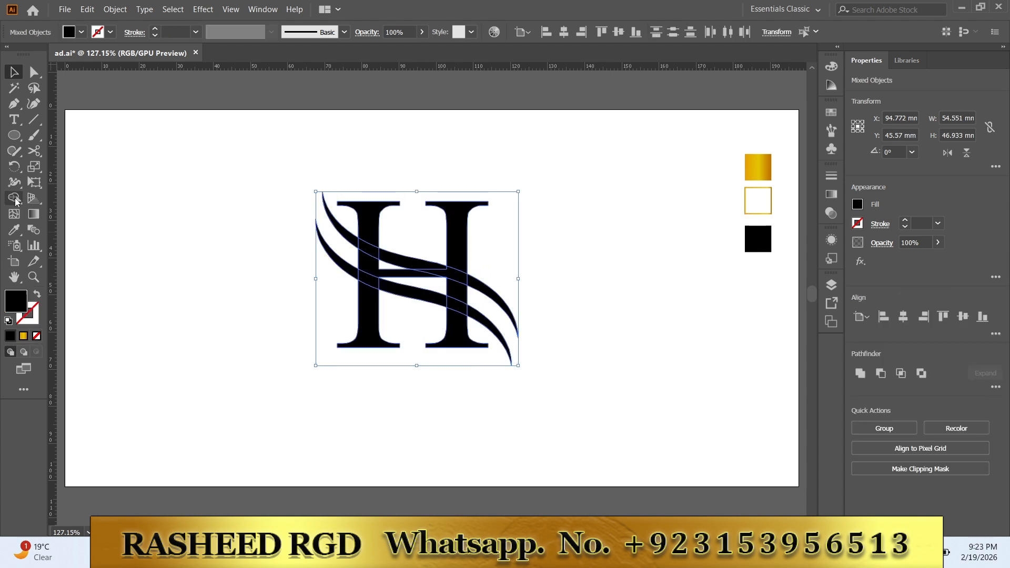
Step: Remove the parts of the H between the two swooshes with the Shape Builder tool
{"action": "left_click", "coordinate": [16, 200]}
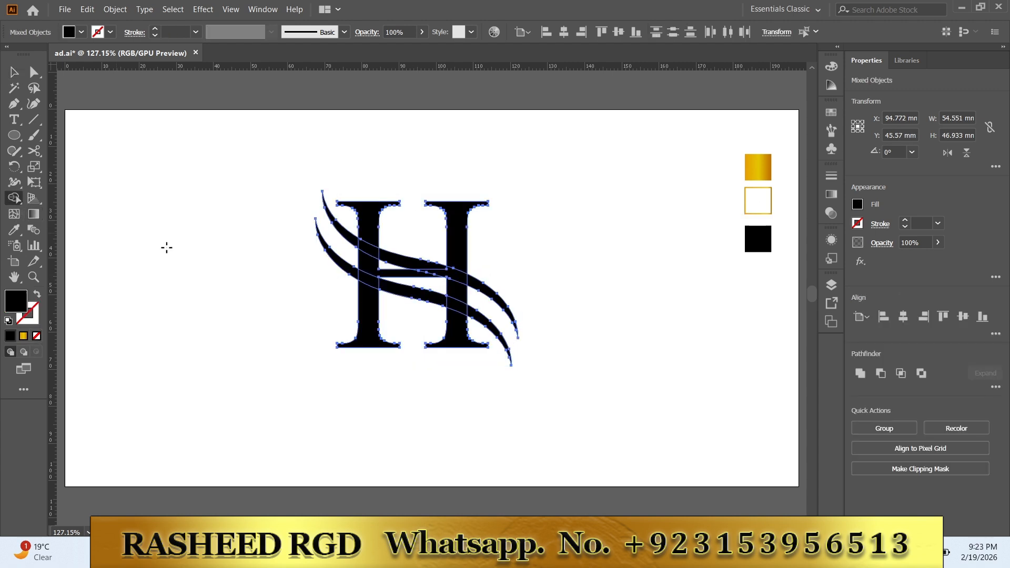
{"action": "left_click", "coordinate": [372, 269], "text": "alt"}
{"action": "left_click", "coordinate": [452, 290], "text": "alt"}
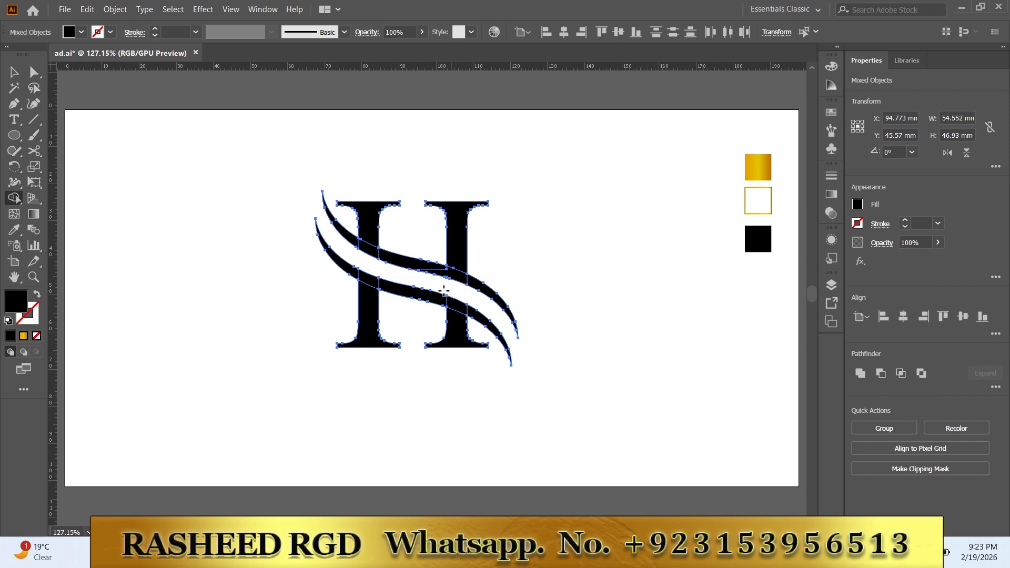
{"action": "key", "text": "v"}
{"action": "left_click", "coordinate": [295, 244]}
Step: Offset the upper swoosh's path by 1 mm with miter joins
{"action": "left_click", "coordinate": [377, 257]}
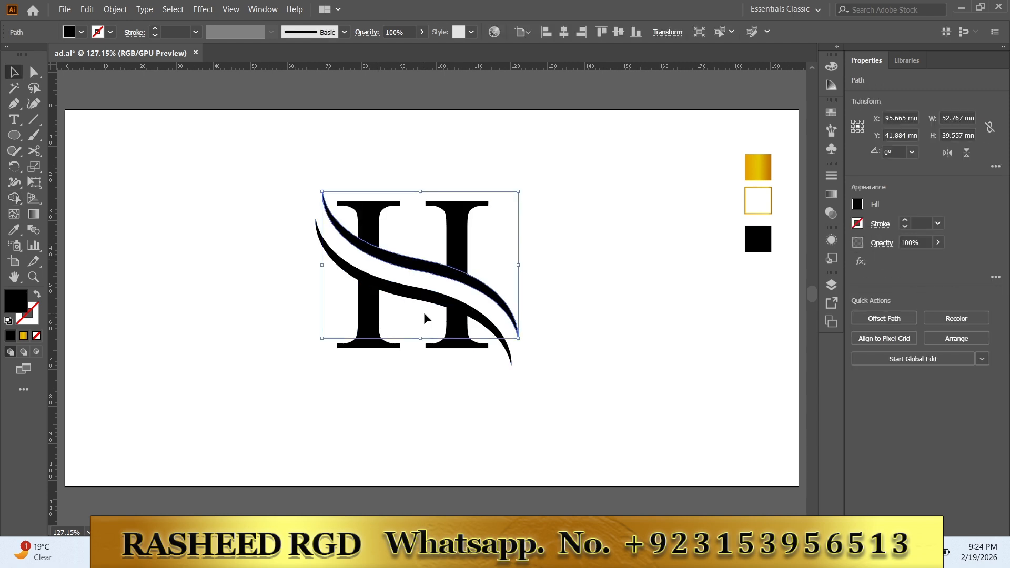
{"action": "left_click", "coordinate": [873, 324]}
{"action": "left_click", "coordinate": [570, 280]}
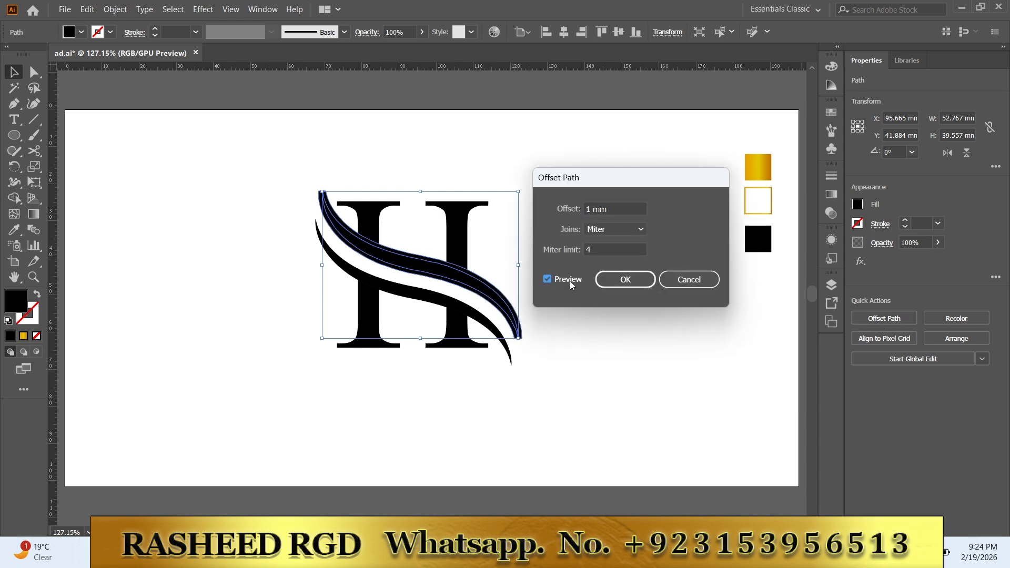
{"action": "left_click", "coordinate": [626, 280]}
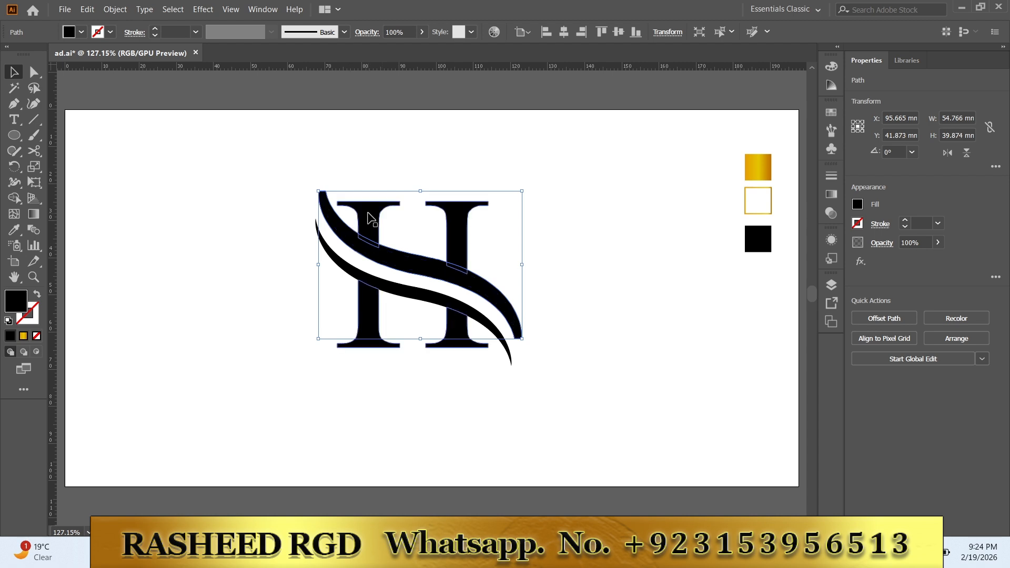
Step: Remove the upper swoosh's offset band with Shape Builder, cutting a gap between the swoosh and the H's left stem
{"action": "left_click", "coordinate": [371, 218], "text": "shift"}
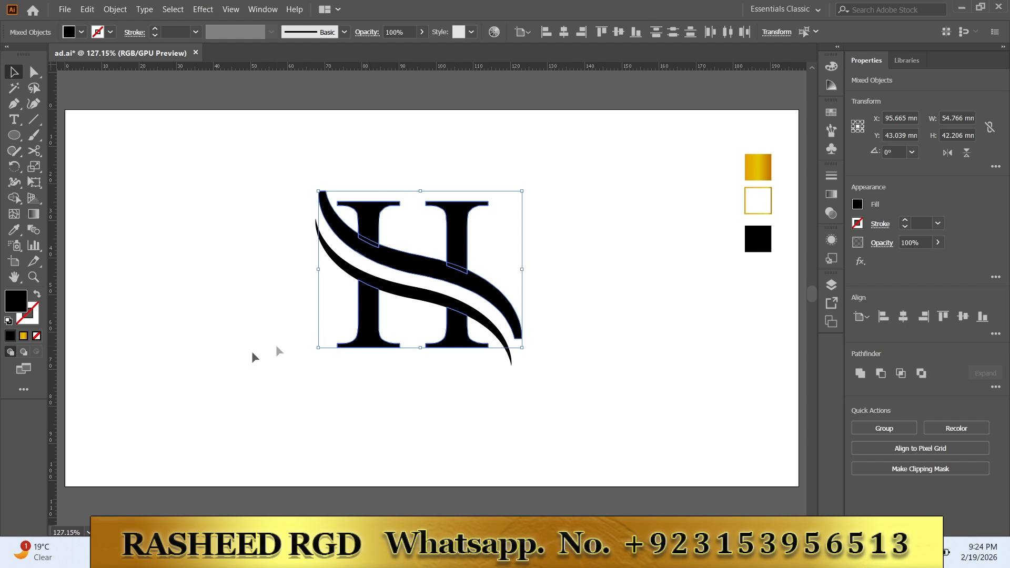
{"action": "left_click", "coordinate": [14, 198]}
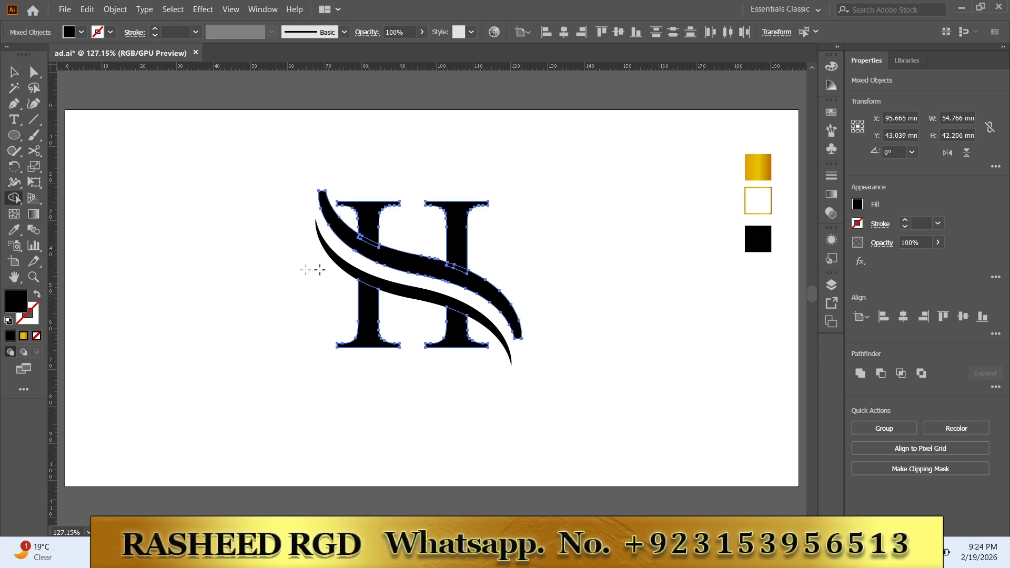
{"action": "left_click", "coordinate": [366, 241], "text": "alt"}
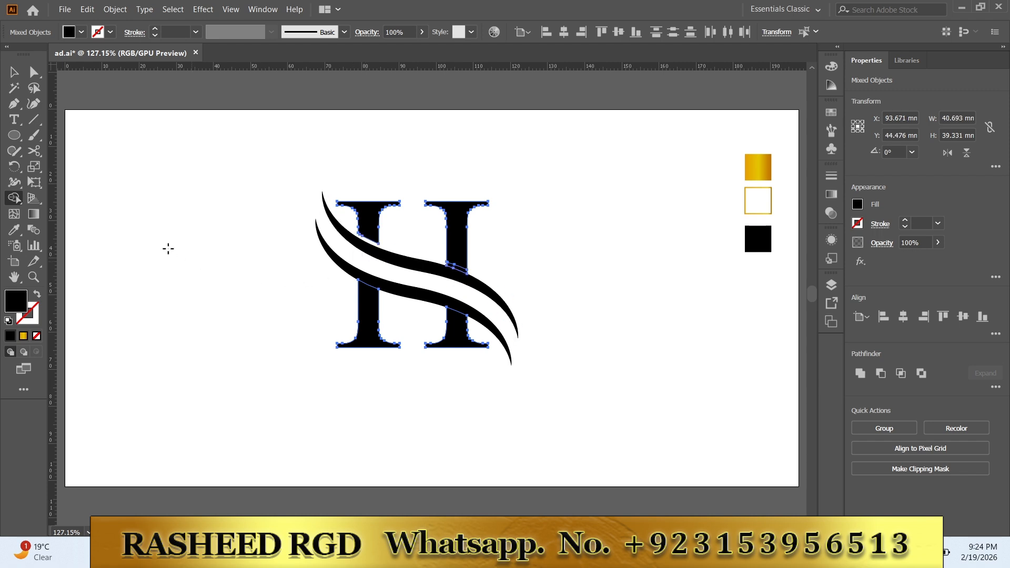
{"action": "left_click", "coordinate": [14, 73]}
{"action": "left_click", "coordinate": [237, 274]}
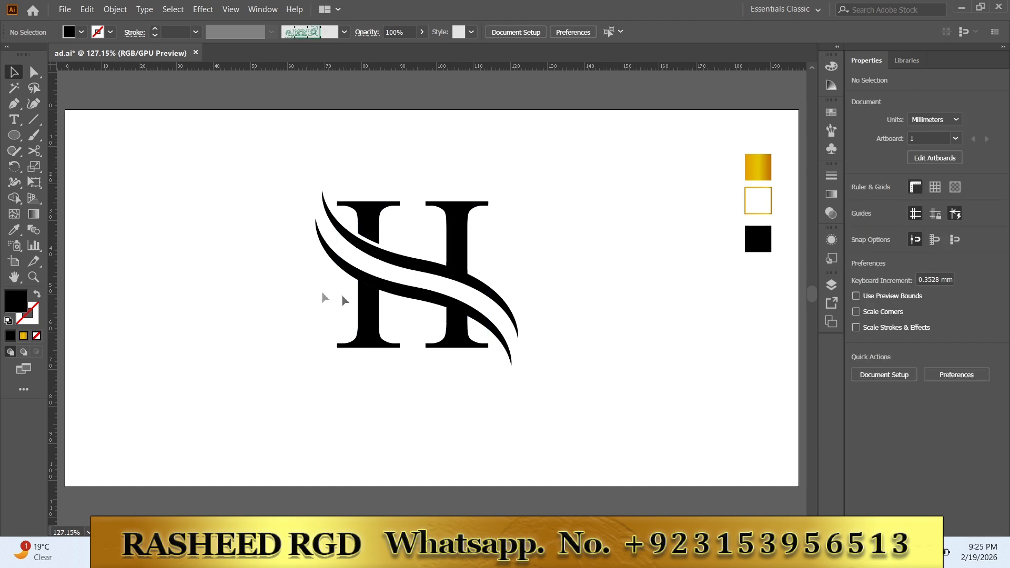
Step: Offset the lower swoosh's path by 1 mm with miter joins
{"action": "left_click", "coordinate": [411, 299]}
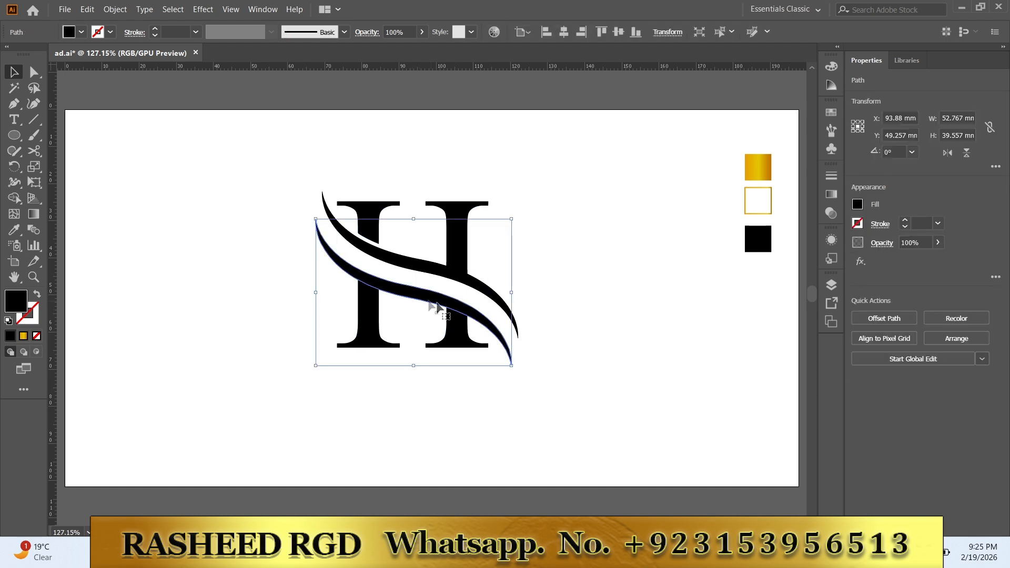
{"action": "left_click", "coordinate": [878, 319]}
{"action": "left_click", "coordinate": [566, 282]}
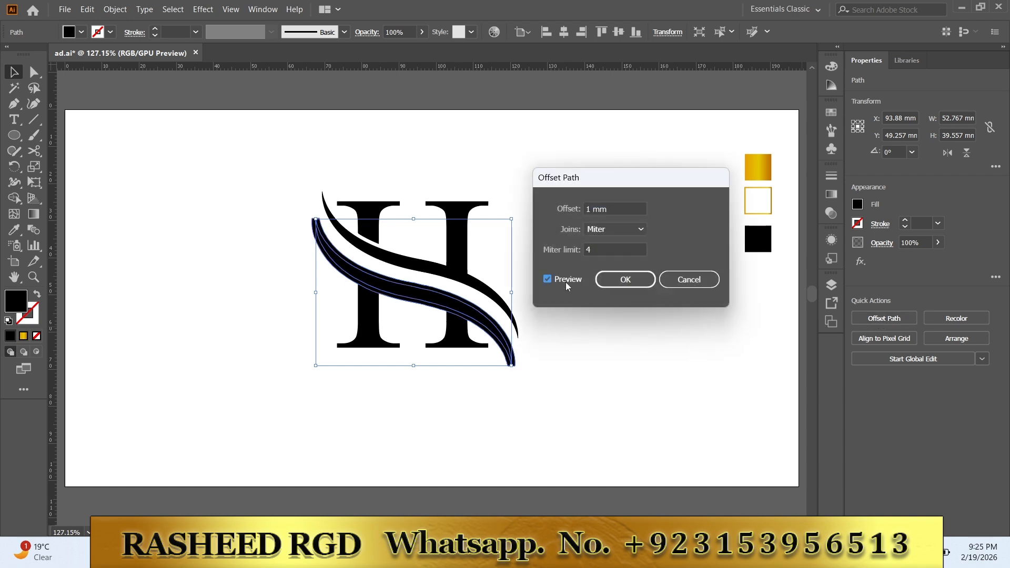
{"action": "left_click", "coordinate": [620, 283]}
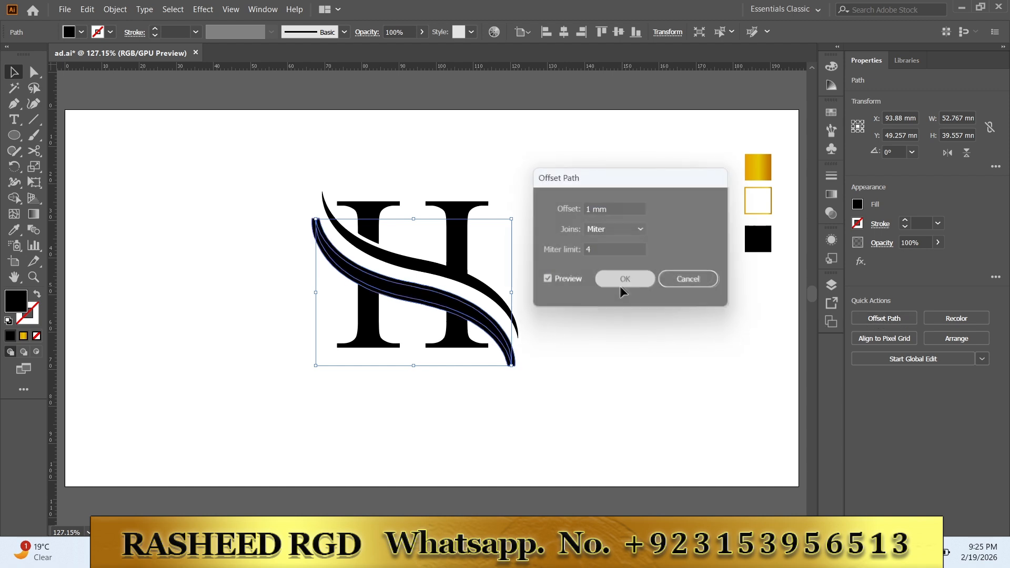
Step: Remove the lower swoosh's offset band with Shape Builder, cutting a gap between the swoosh and the H's right stem
{"action": "left_click", "coordinate": [456, 350], "text": "shift"}
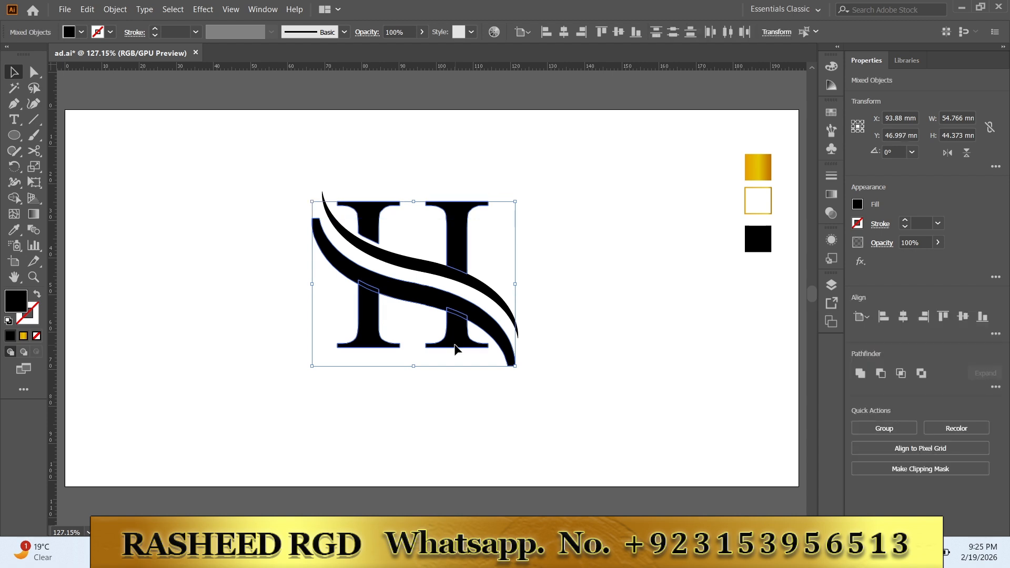
{"action": "left_click", "coordinate": [14, 197]}
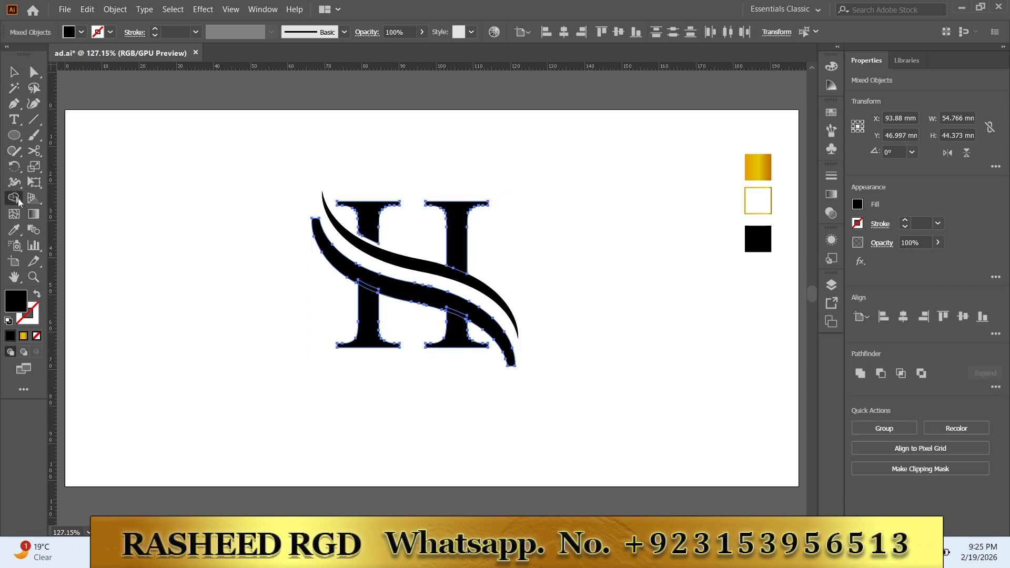
{"action": "left_click", "coordinate": [453, 310]}
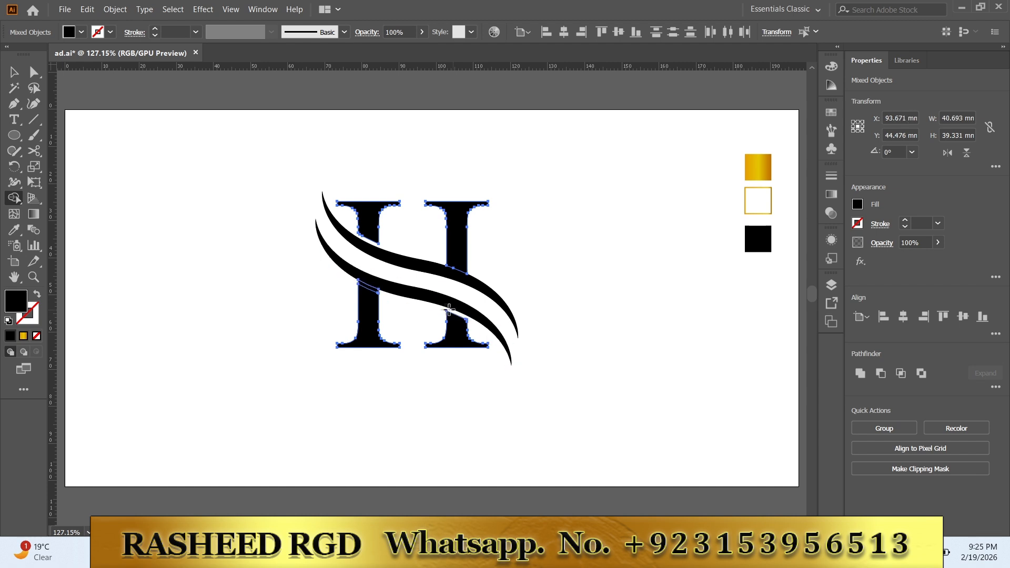
{"action": "left_click", "coordinate": [14, 71]}
{"action": "left_click", "coordinate": [147, 239]}
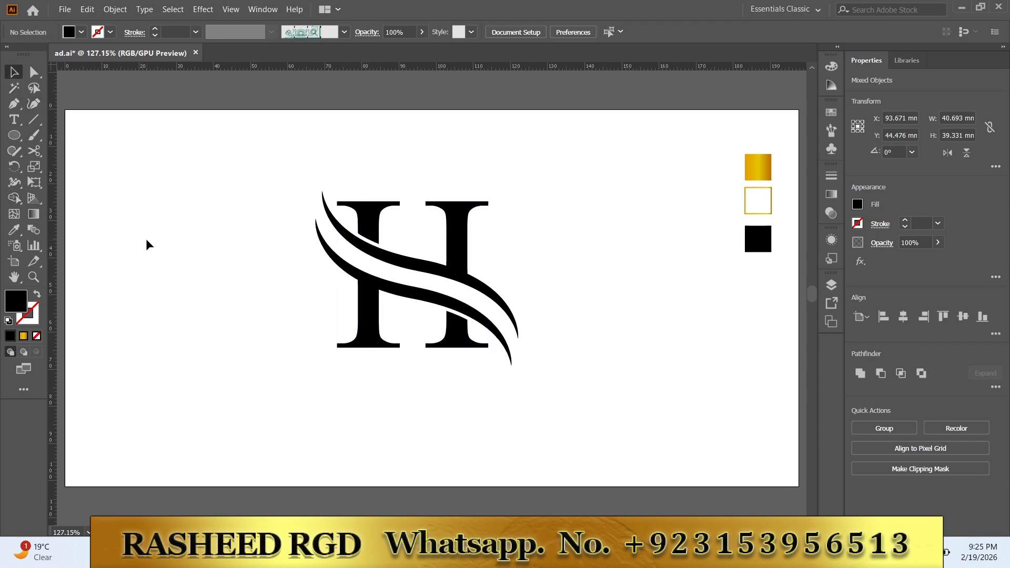
Step: Merge the upper right stem with the upper swoosh and the lower left stem with the lower swoosh using Shape Builder
{"action": "left_click_drag", "start_coordinate": [552, 189], "coordinate": [290, 362]}
{"action": "left_click", "coordinate": [15, 198]}
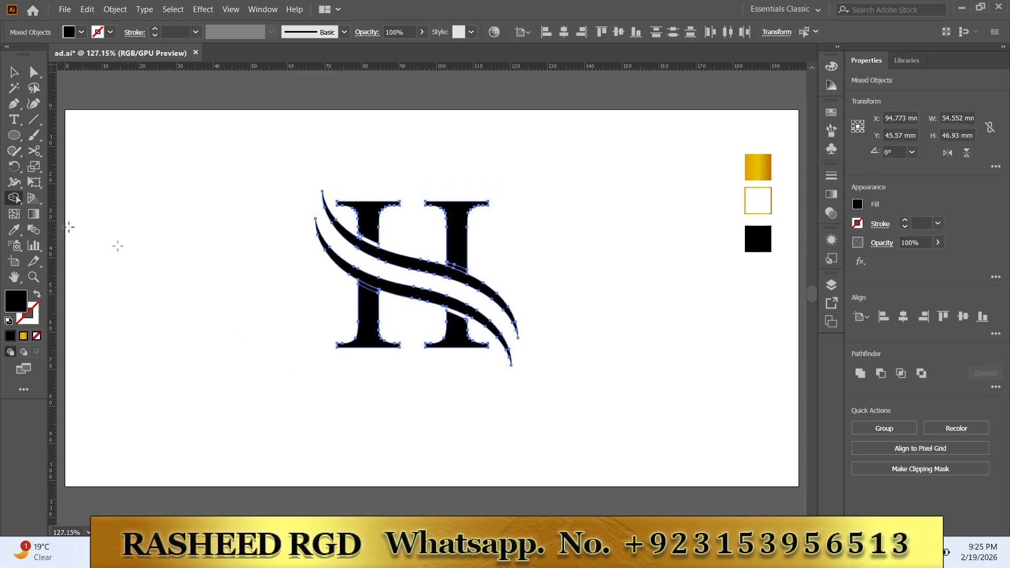
{"action": "left_click_drag", "start_coordinate": [457, 262], "coordinate": [457, 272]}
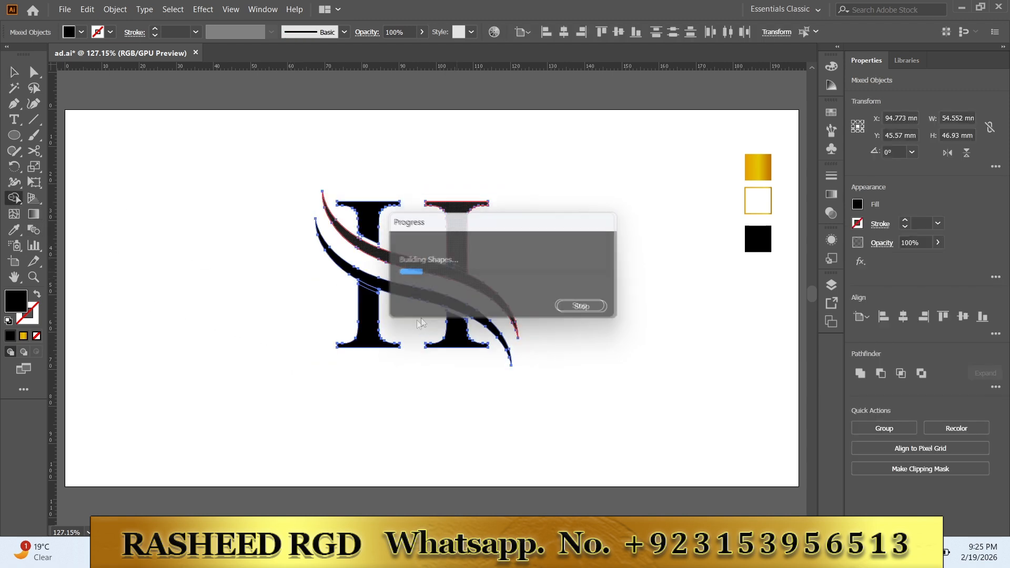
{"action": "left_click_drag", "start_coordinate": [372, 326], "coordinate": [362, 278]}
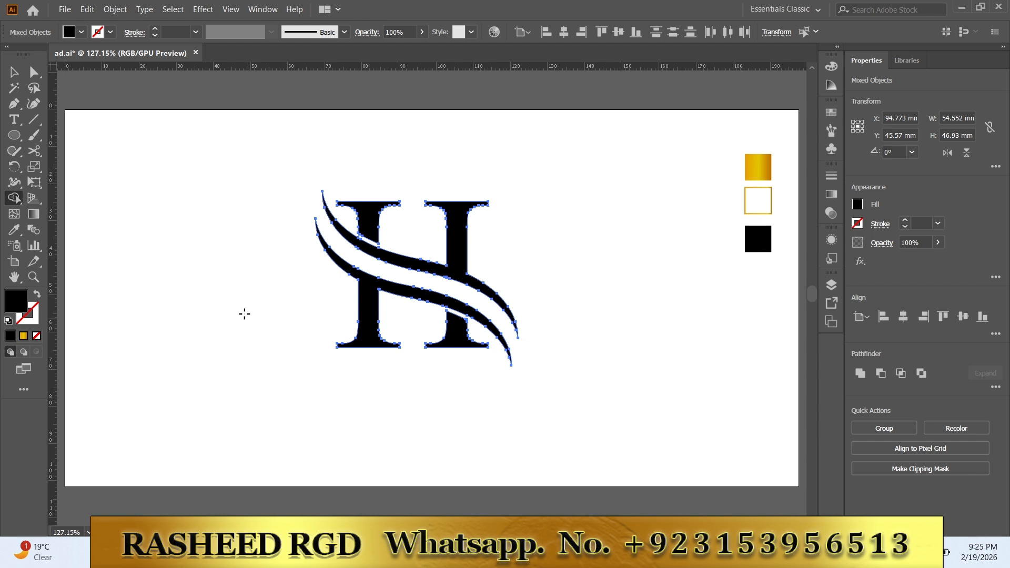
{"action": "left_click", "coordinate": [14, 71]}
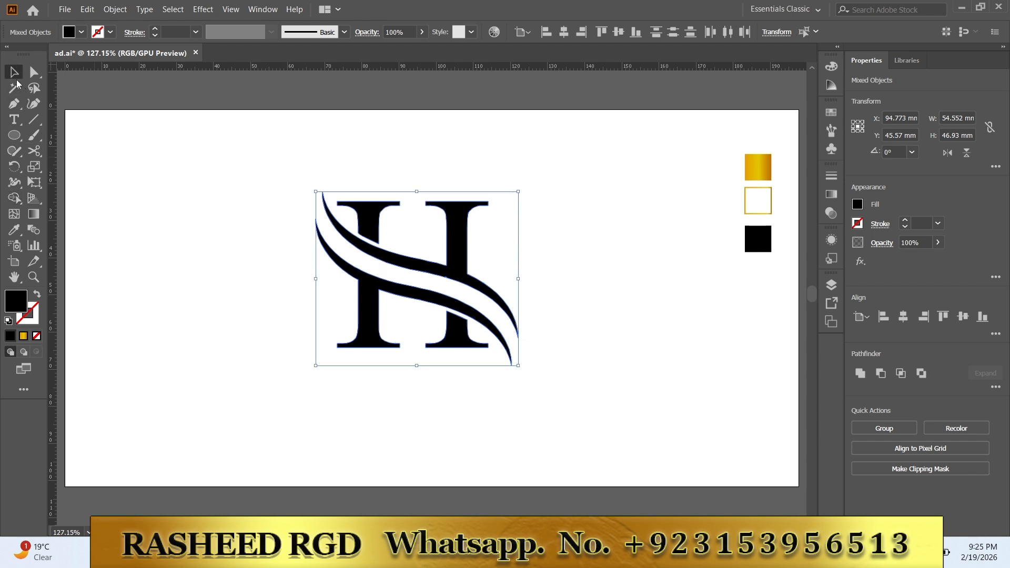
Step: Draw an unfilled circle about 69 mm in diameter around the H with a 1 pt black stroke, nudged slightly right
{"action": "left_click_drag", "start_coordinate": [411, 277], "coordinate": [540, 399]}
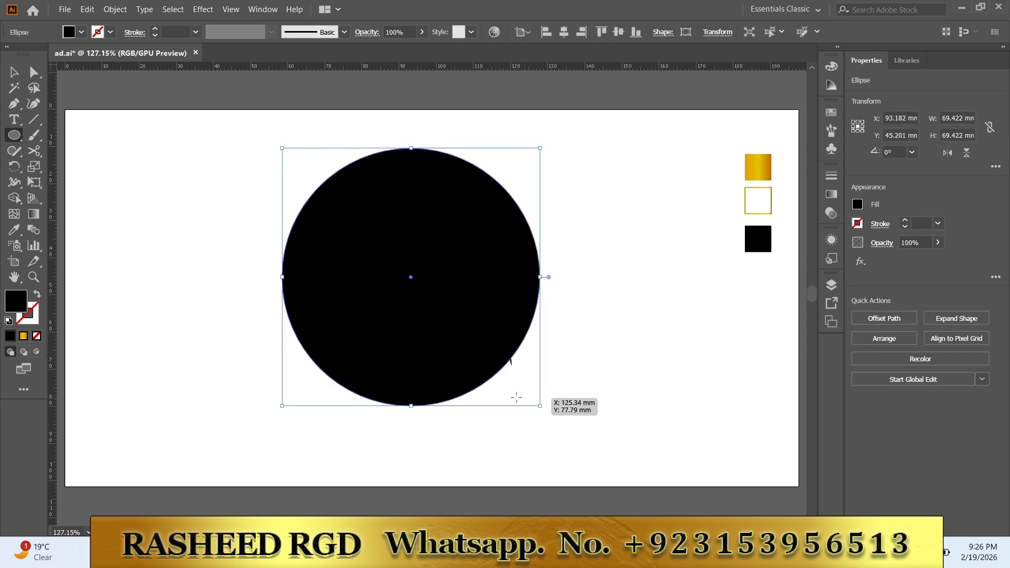
{"action": "left_click", "coordinate": [37, 294]}
{"action": "key", "text": "Right"}
{"action": "key", "text": "Right"}
{"action": "key", "text": "Right"}
{"action": "key", "text": "Right"}
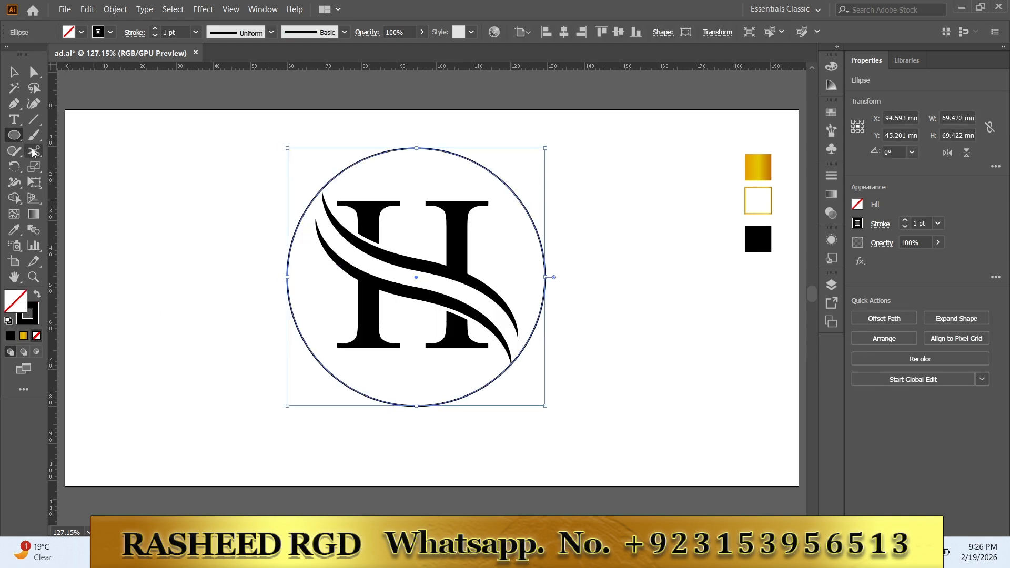
Step: Split the circle with the Scissors tool at its upper left, upper right, lower right and lower left points
{"action": "left_click", "coordinate": [34, 151]}
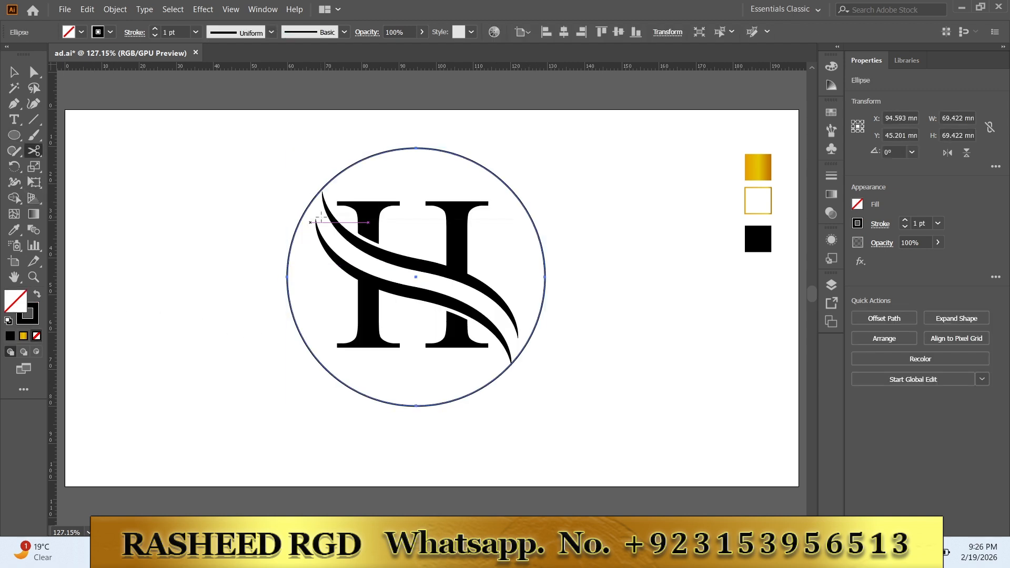
{"action": "left_click", "coordinate": [322, 187]}
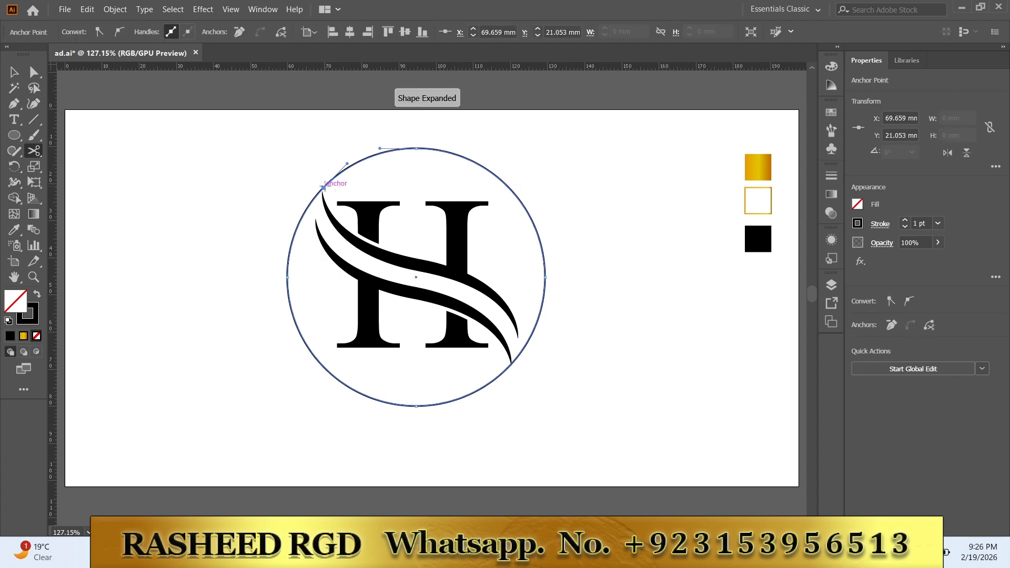
{"action": "left_click", "coordinate": [507, 187]}
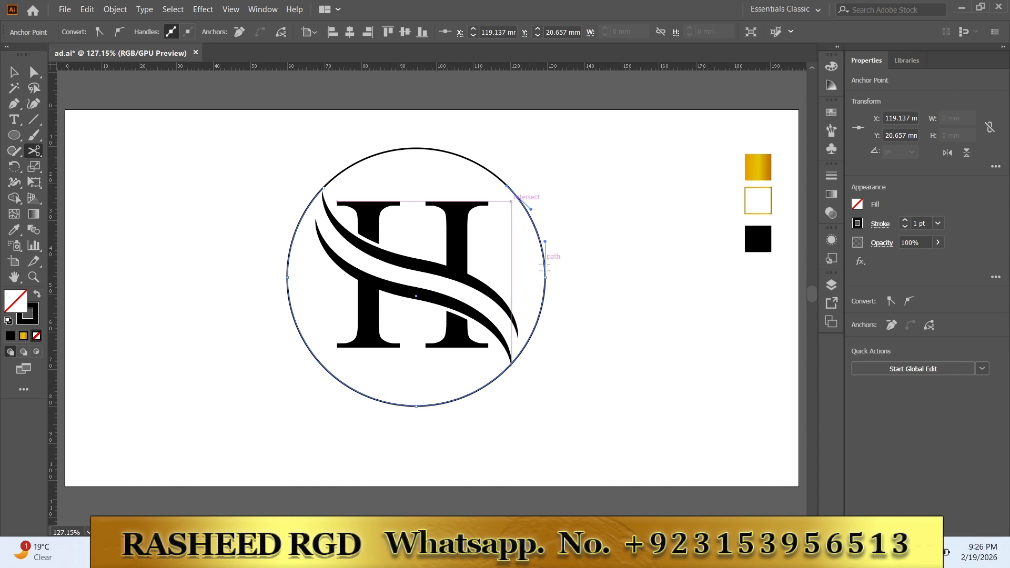
{"action": "left_click", "coordinate": [511, 364]}
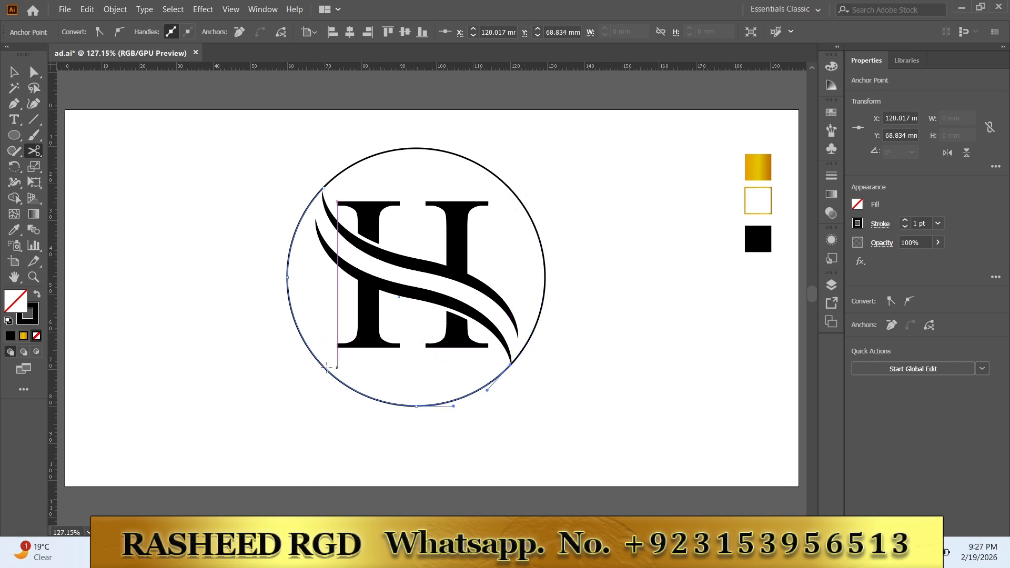
{"action": "left_click", "coordinate": [320, 364]}
Step: Delete the left and right arcs of the split circle
{"action": "left_click", "coordinate": [14, 72]}
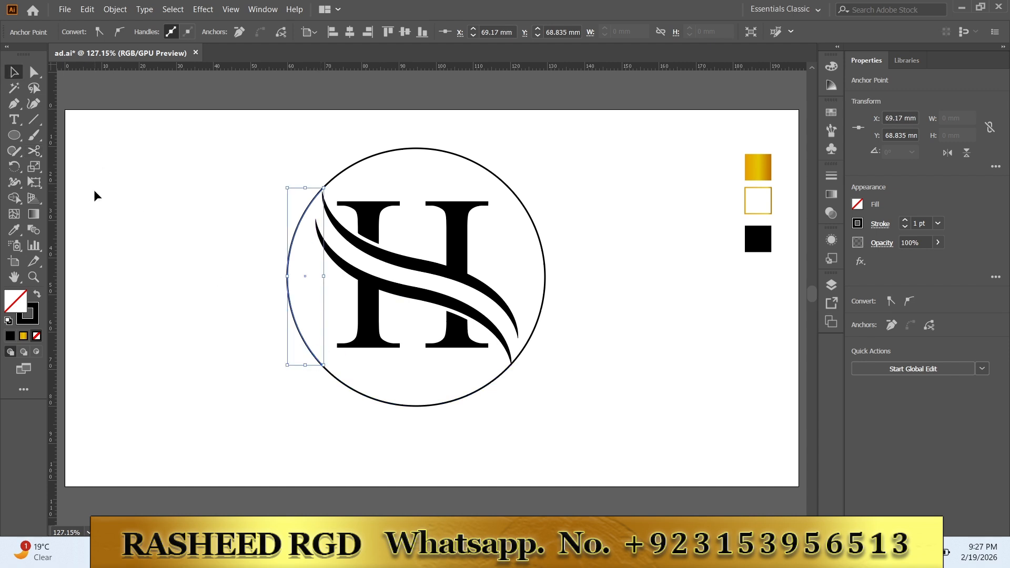
{"action": "key", "text": "Delete"}
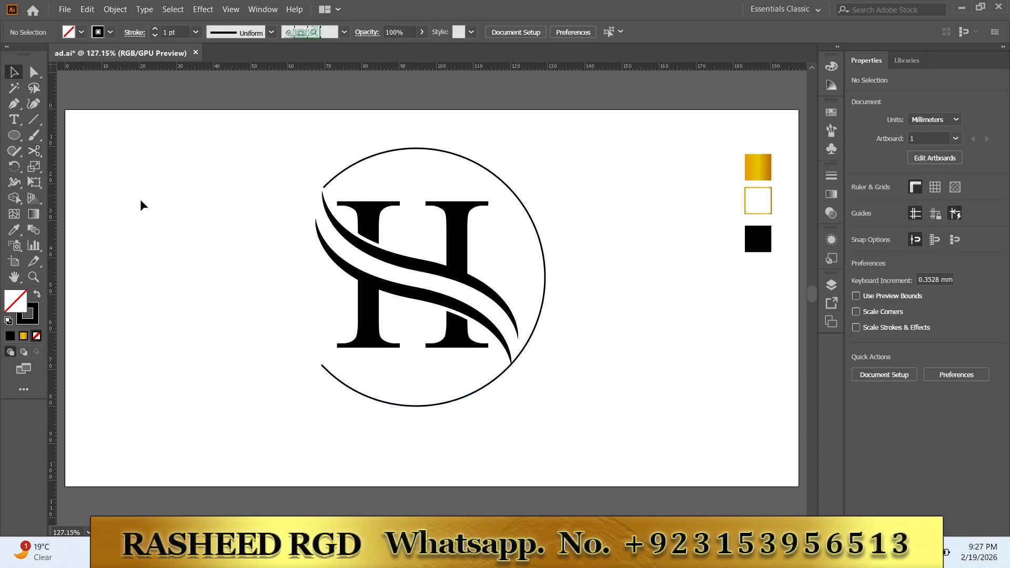
{"action": "left_click", "coordinate": [547, 277]}
{"action": "key", "text": "Delete"}
Step: Add the text "LOGO NAME" along the top arc above the H
{"action": "key", "text": "t"}
{"action": "left_click", "coordinate": [331, 180]}
{"action": "type", "text": "LOGO NAME"}
{"action": "left_click", "coordinate": [155, 30]}
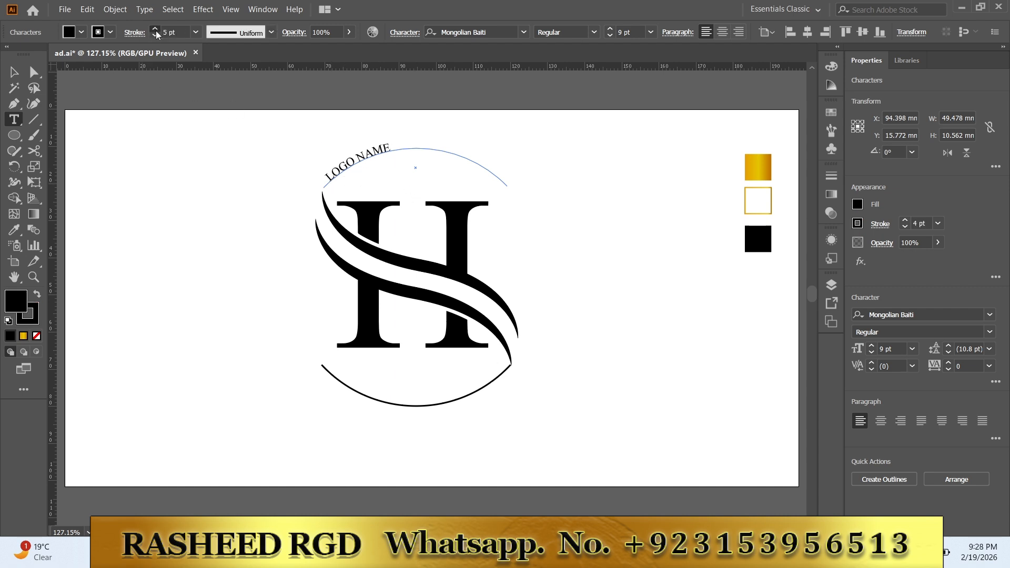
{"action": "left_click", "coordinate": [15, 73]}
{"action": "left_click", "coordinate": [157, 30]}
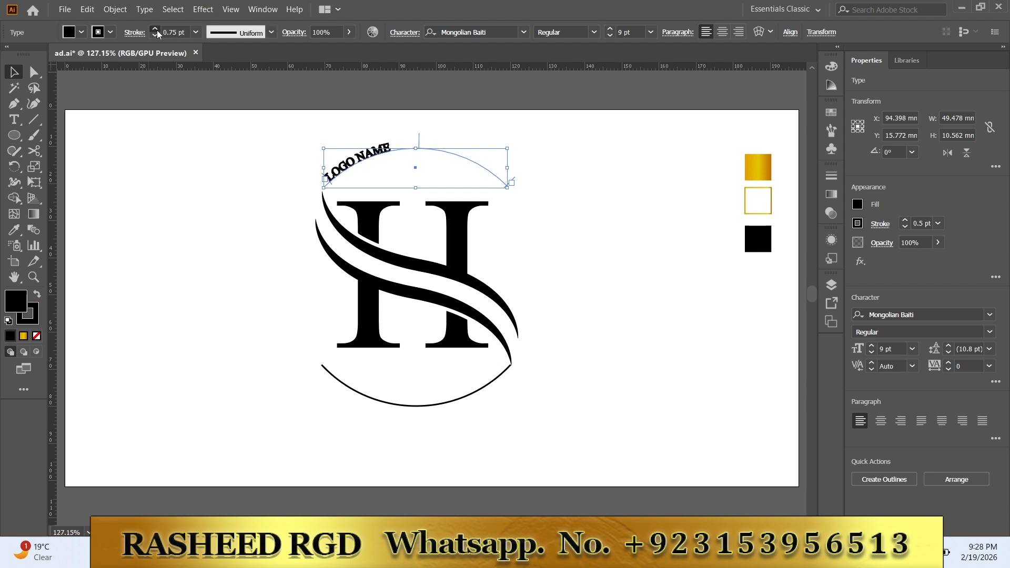
{"action": "left_click", "coordinate": [156, 36]}
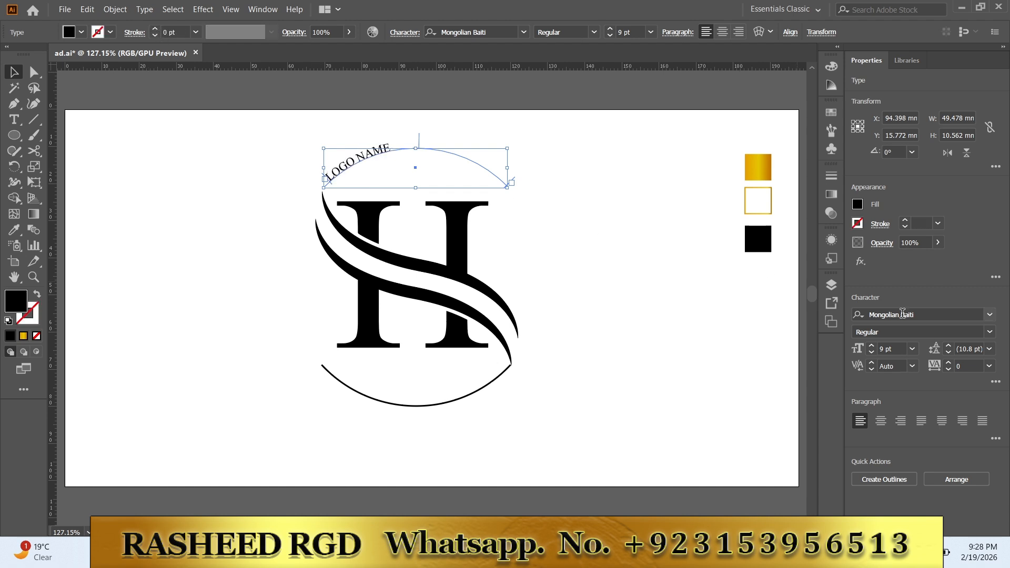
Step: Set the font size of the "LOGO NAME" arc text to 23 pt
{"action": "left_click", "coordinate": [871, 347]}
{"action": "left_click", "coordinate": [871, 347]}
{"action": "left_click", "coordinate": [871, 347]}
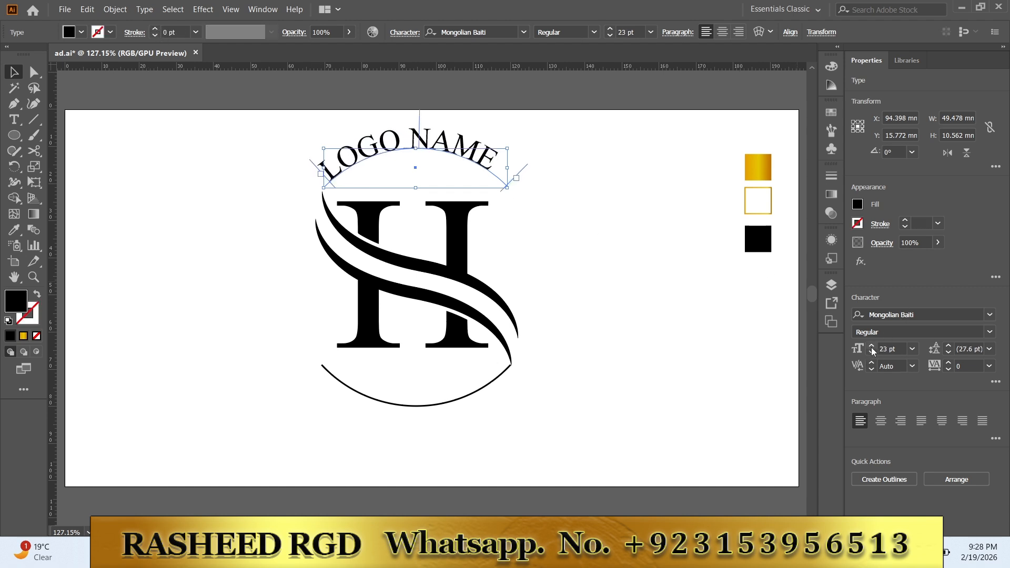
Step: Increase the font size of the "LOGO NAME" arc text to 26 pt
{"action": "left_click", "coordinate": [871, 346]}
{"action": "left_click", "coordinate": [871, 347]}
{"action": "left_click", "coordinate": [871, 346]}
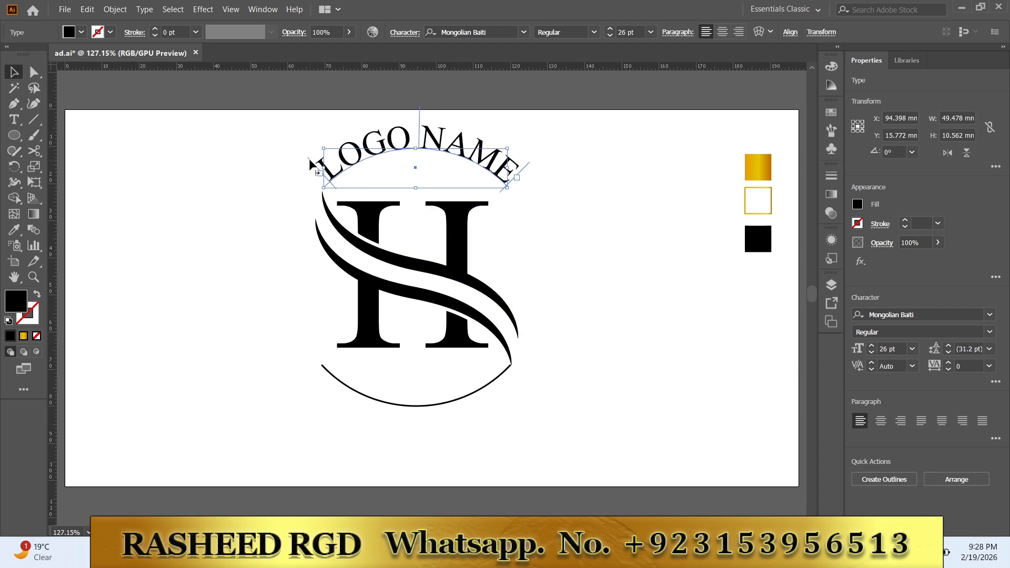
Step: Shift the start of the "LOGO NAME" text slightly outward along its arc and nudge the text one increment left
{"action": "left_click_drag", "start_coordinate": [308, 158], "coordinate": [302, 160]}
{"action": "left_click", "coordinate": [560, 268]}
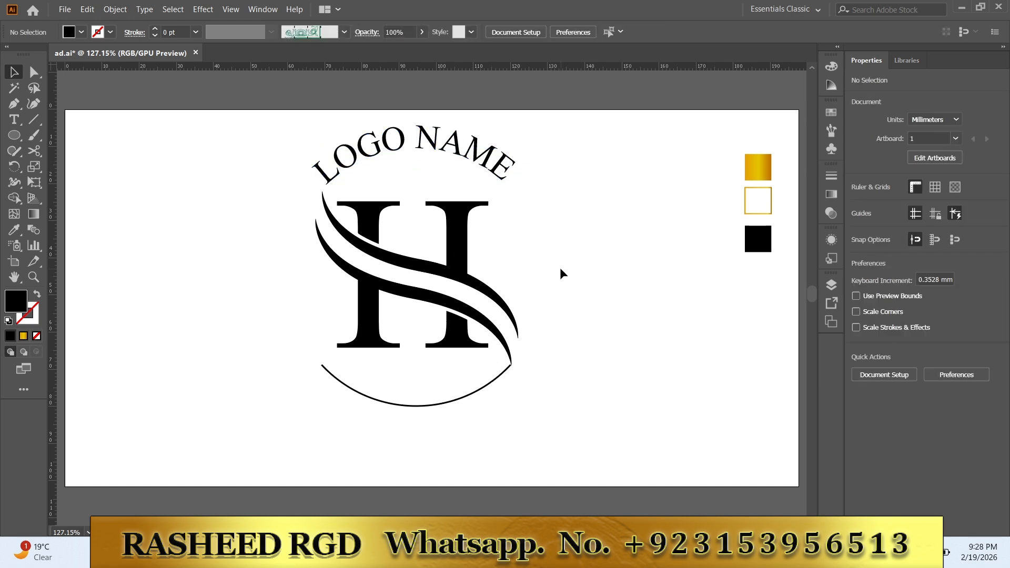
{"action": "left_click", "coordinate": [436, 154]}
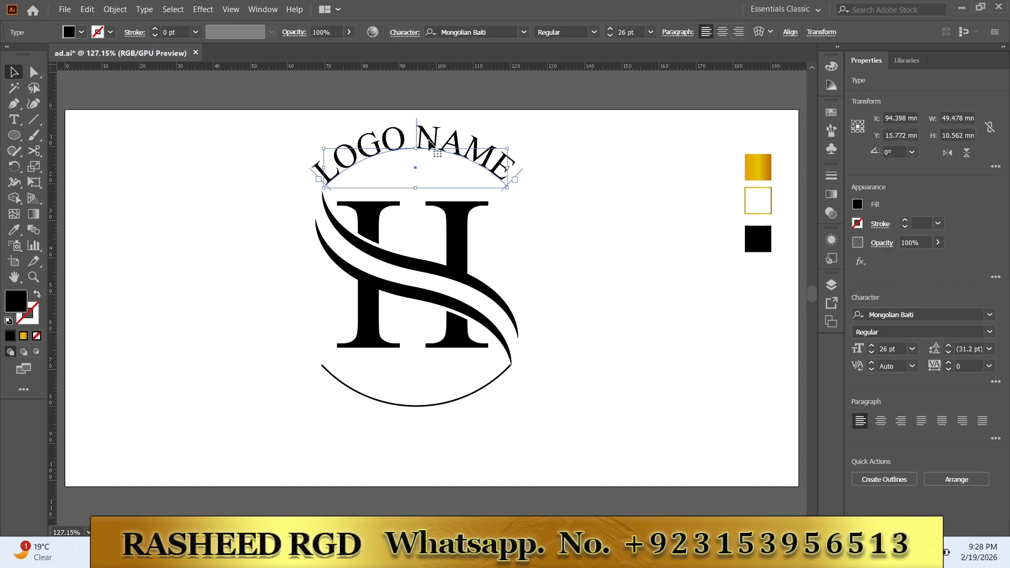
{"action": "key", "text": "Left"}
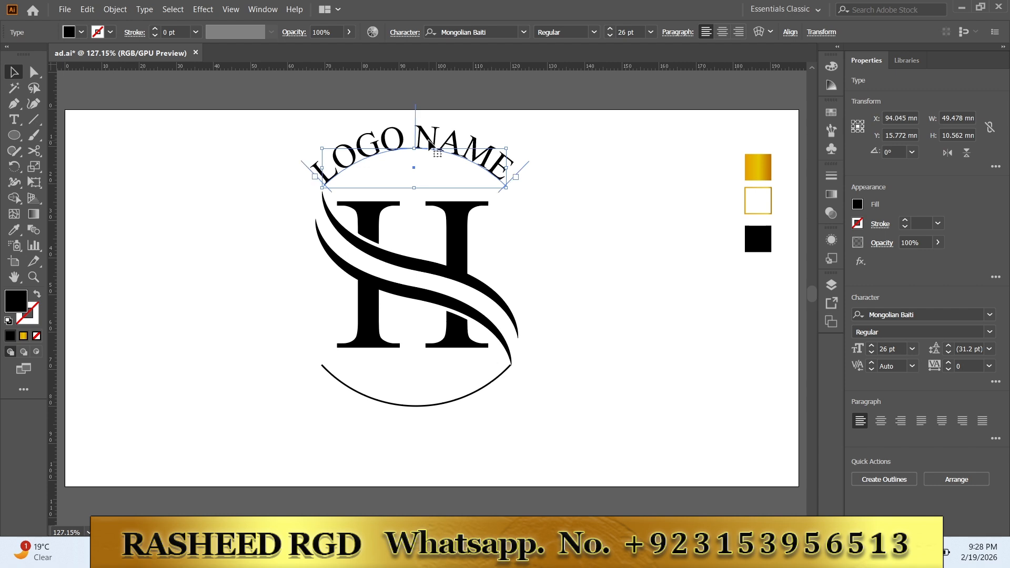
Step: Add the text "TAG LINE HERE" along the bottom arc below the H
{"action": "left_click", "coordinate": [370, 401]}
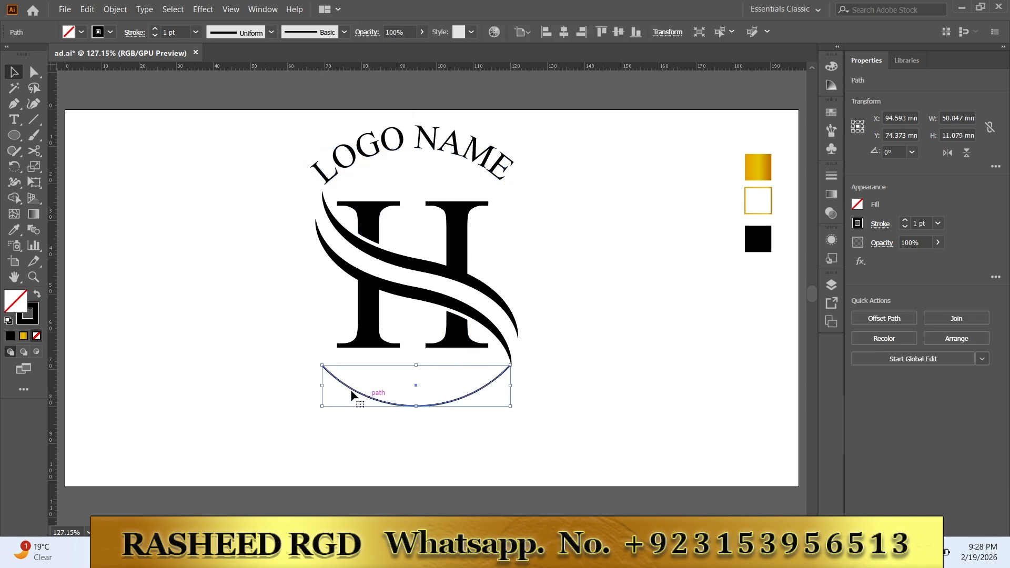
{"action": "key", "text": "t"}
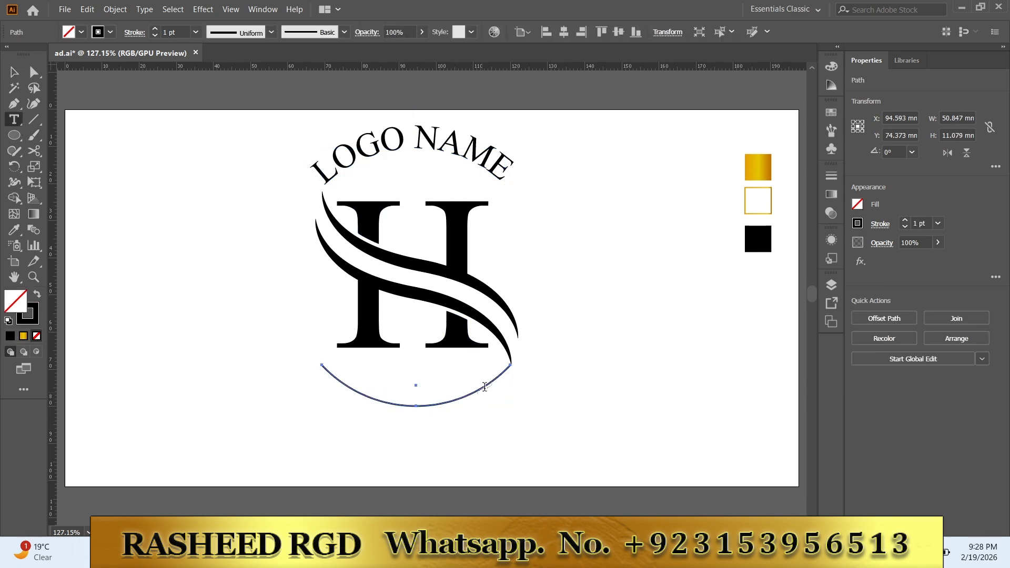
{"action": "left_click", "coordinate": [505, 368]}
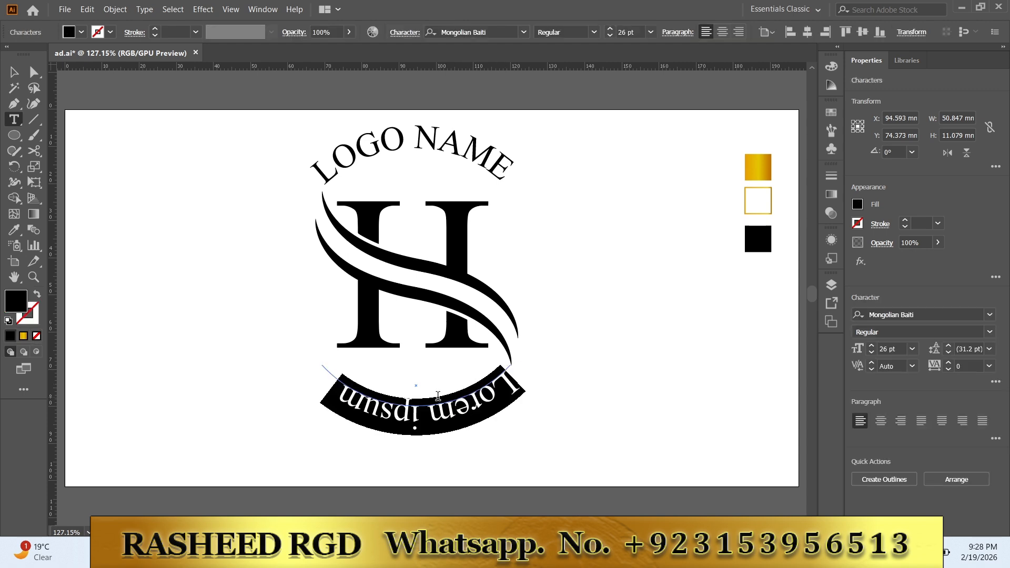
{"action": "type", "text": "TAGL"}
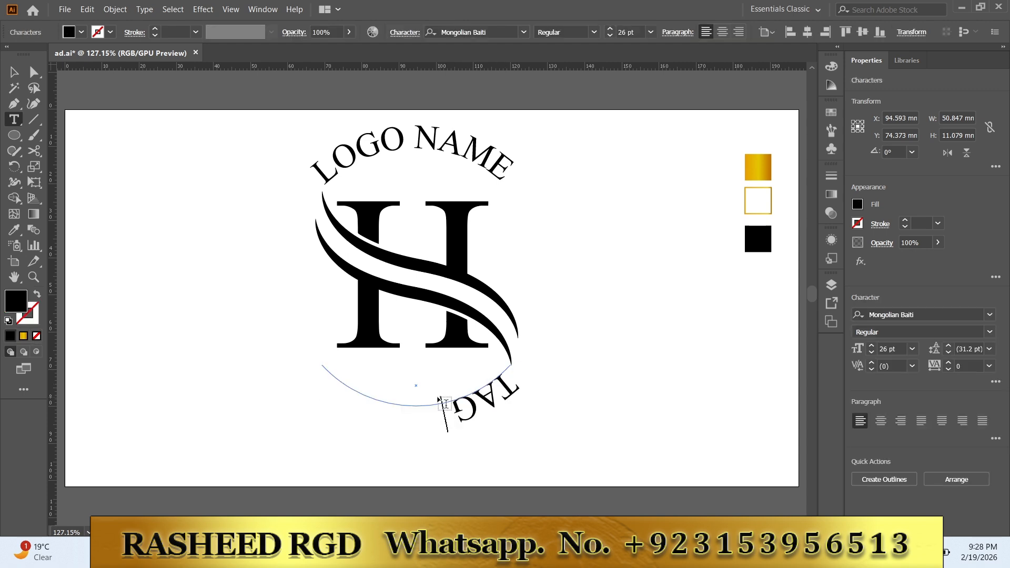
{"action": "type", "text": "INE H"}
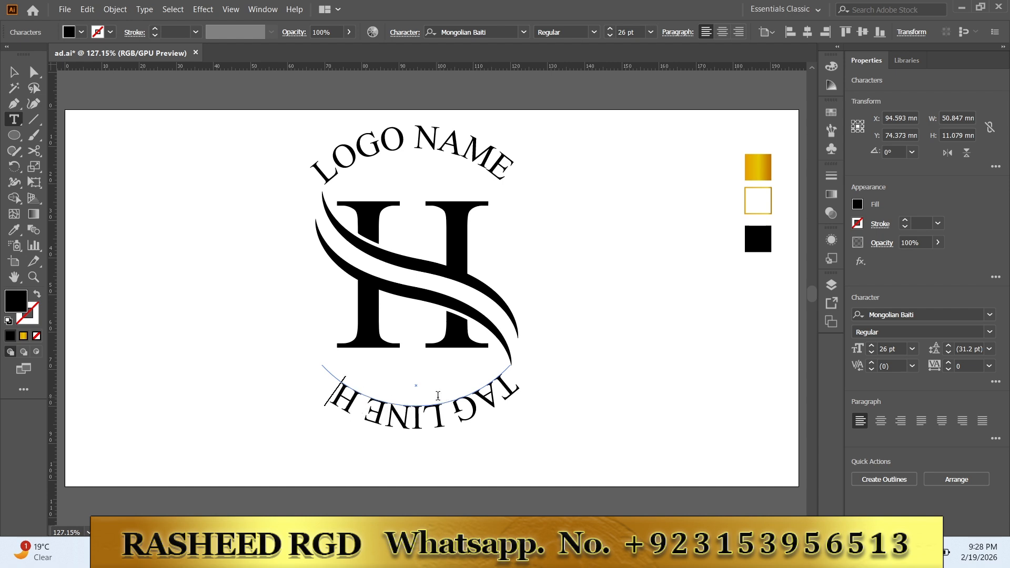
{"action": "key", "text": "BackSpace"}
{"action": "left_click", "coordinate": [14, 77]}
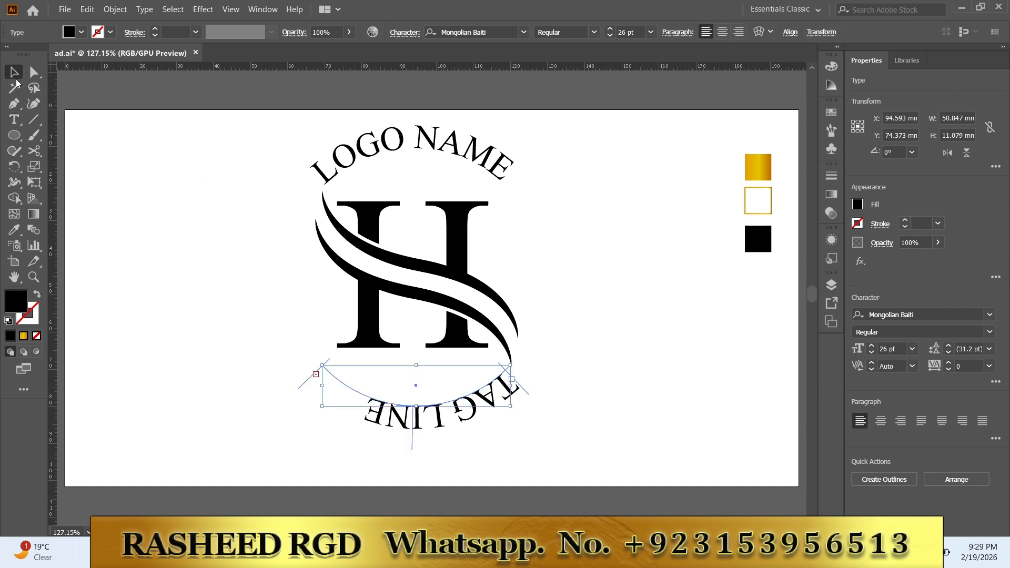
Step: Set the font size of the "TAG LINE HERE" arc text to 19 pt
{"action": "left_click", "coordinate": [871, 353]}
{"action": "left_click", "coordinate": [871, 352]}
{"action": "left_click", "coordinate": [871, 352]}
{"action": "left_click", "coordinate": [871, 352]}
{"action": "left_click", "coordinate": [871, 353]}
{"action": "left_click", "coordinate": [871, 353]}
{"action": "left_click", "coordinate": [871, 352]}
{"action": "left_click", "coordinate": [871, 352]}
{"action": "left_click", "coordinate": [872, 347]}
Step: Move the start of the tagline inward from the arc's right end and try to flip the text inside the arc
{"action": "left_click", "coordinate": [413, 437]}
{"action": "left_click", "coordinate": [341, 407]}
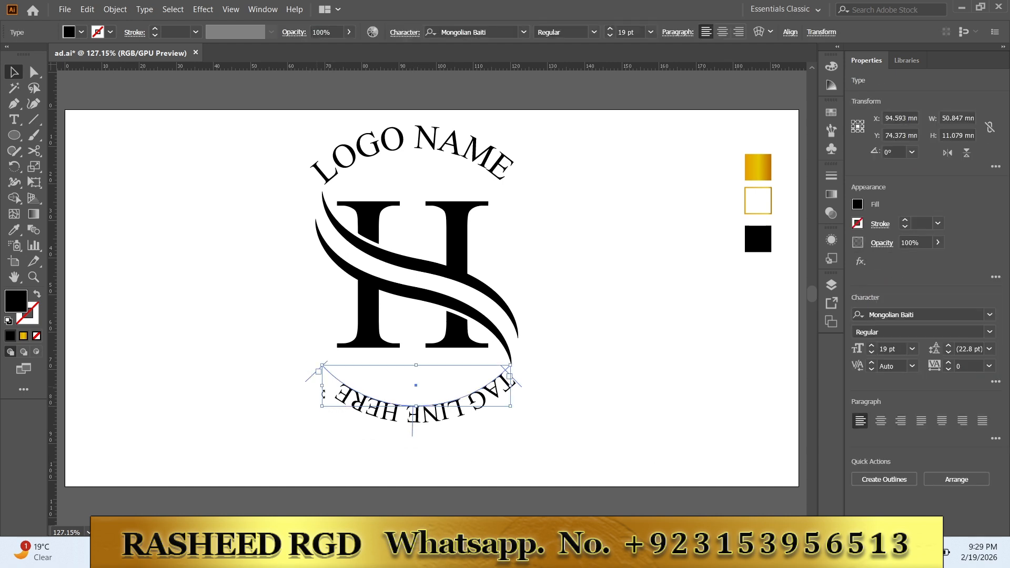
{"action": "left_click_drag", "start_coordinate": [520, 389], "coordinate": [502, 395]}
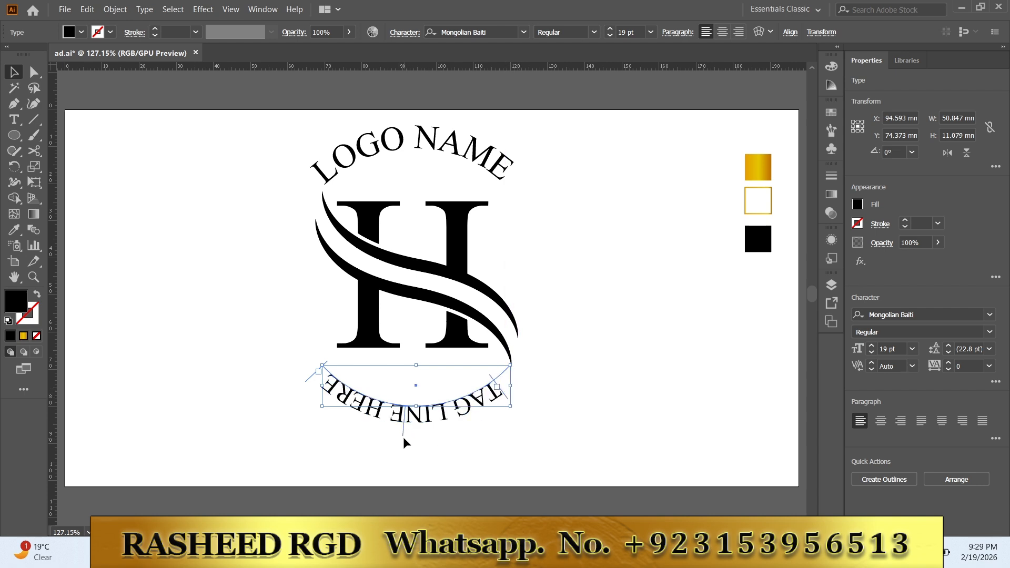
{"action": "left_click_drag", "start_coordinate": [403, 436], "coordinate": [405, 373]}
Step: Flip the tagline on its path and set its path alignment to Center, with preview turned on
{"action": "left_click", "coordinate": [143, 10]}
{"action": "left_click", "coordinate": [143, 11]}
{"action": "left_click", "coordinate": [144, 12]}
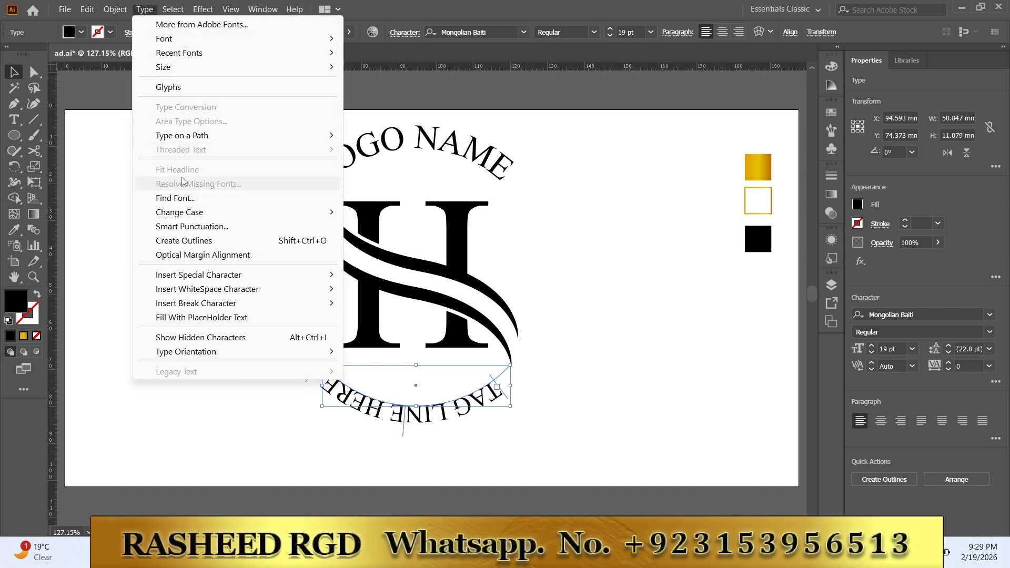
{"action": "mouse_move", "coordinate": [196, 139]}
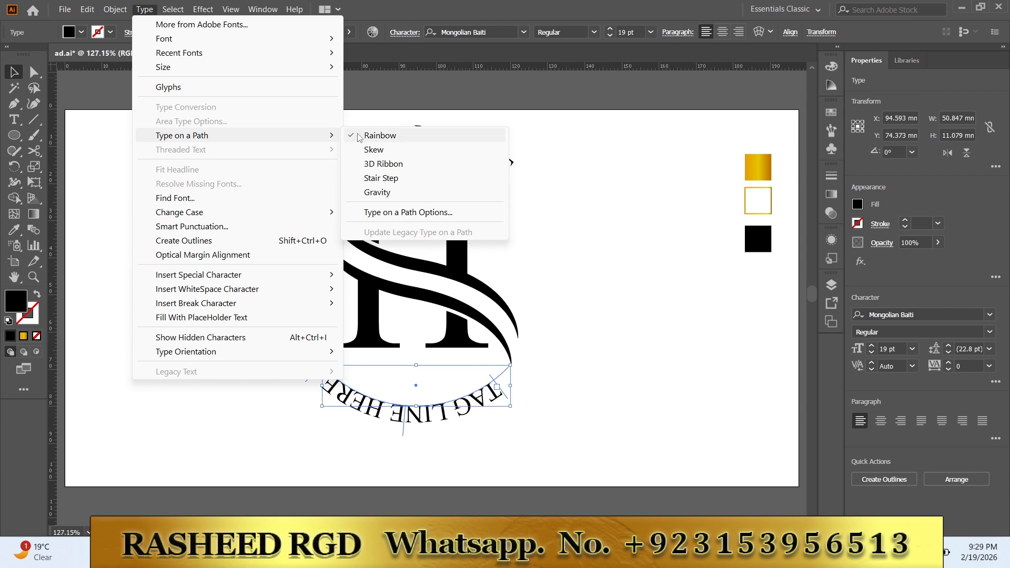
{"action": "left_click", "coordinate": [390, 213]}
{"action": "left_click", "coordinate": [566, 288]}
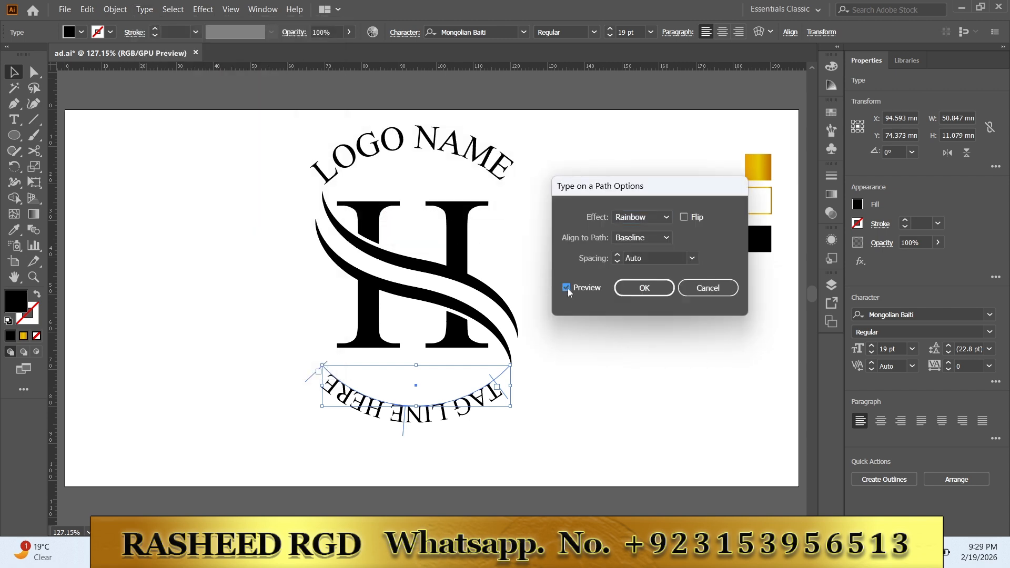
{"action": "left_click", "coordinate": [687, 217]}
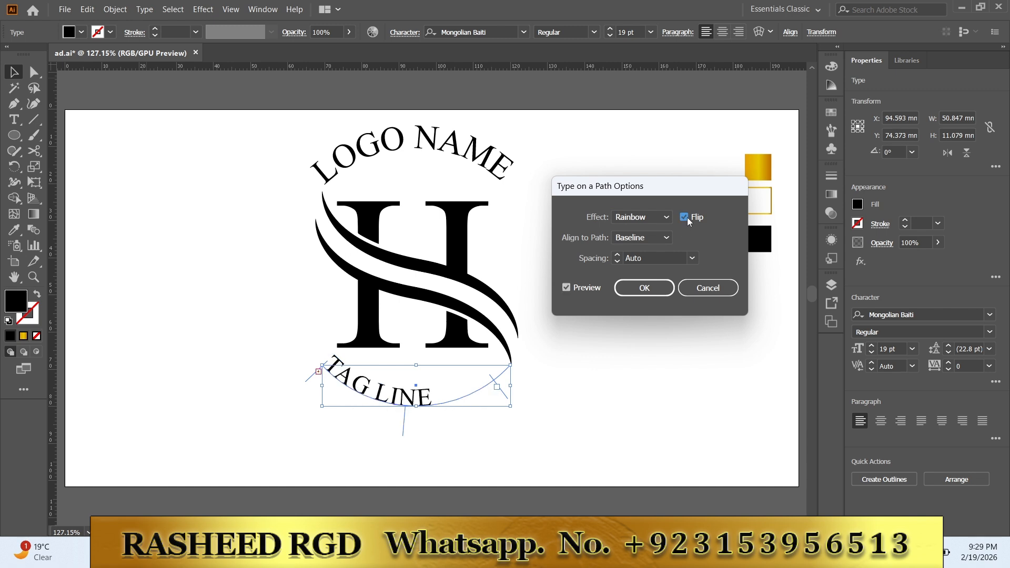
{"action": "left_click", "coordinate": [666, 238]}
{"action": "left_click", "coordinate": [644, 277]}
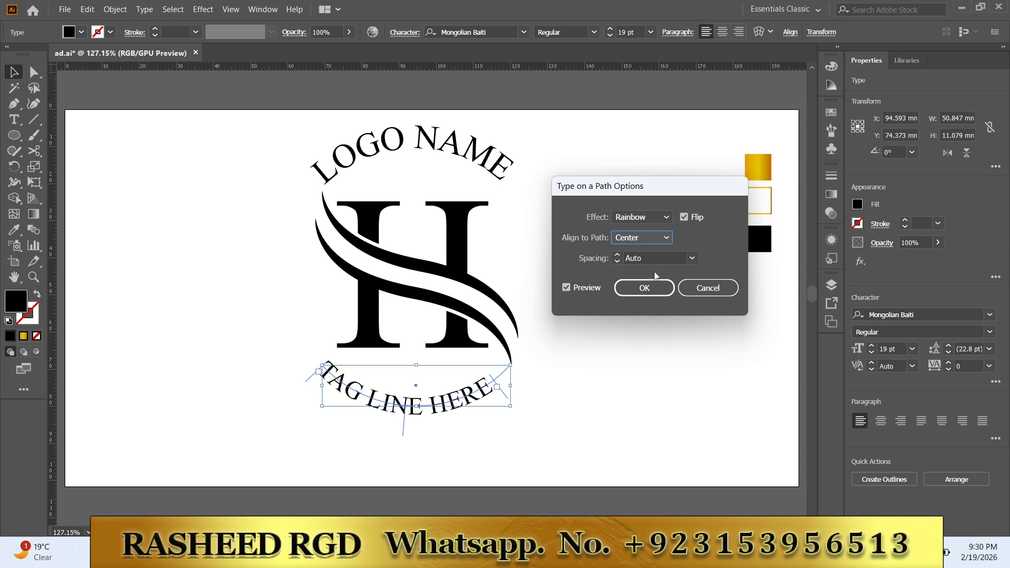
{"action": "left_click", "coordinate": [646, 287]}
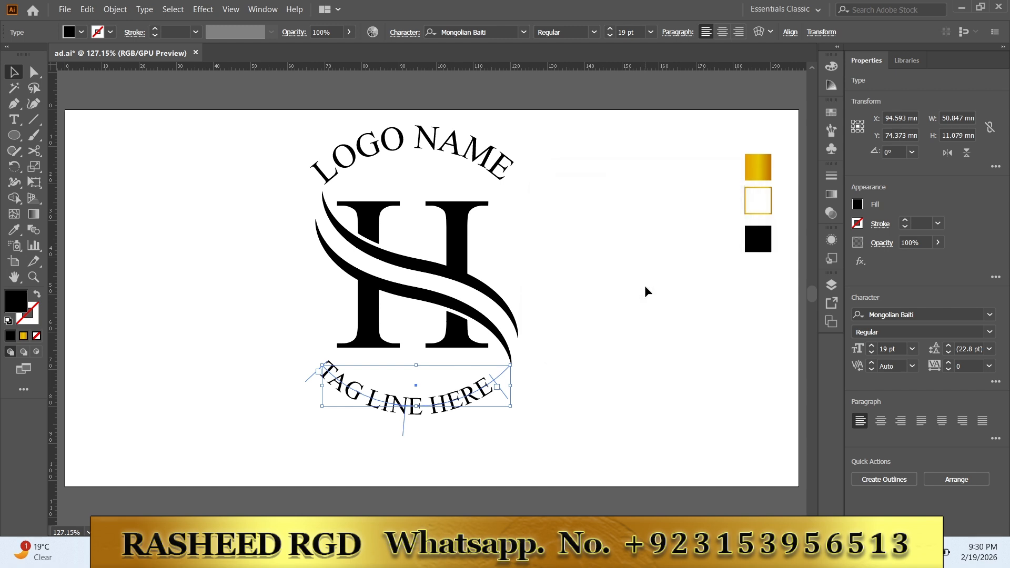
Step: Extend the tagline's text range back to the arc's right end and enlarge its font size to fill the arc
{"action": "left_click", "coordinate": [872, 347]}
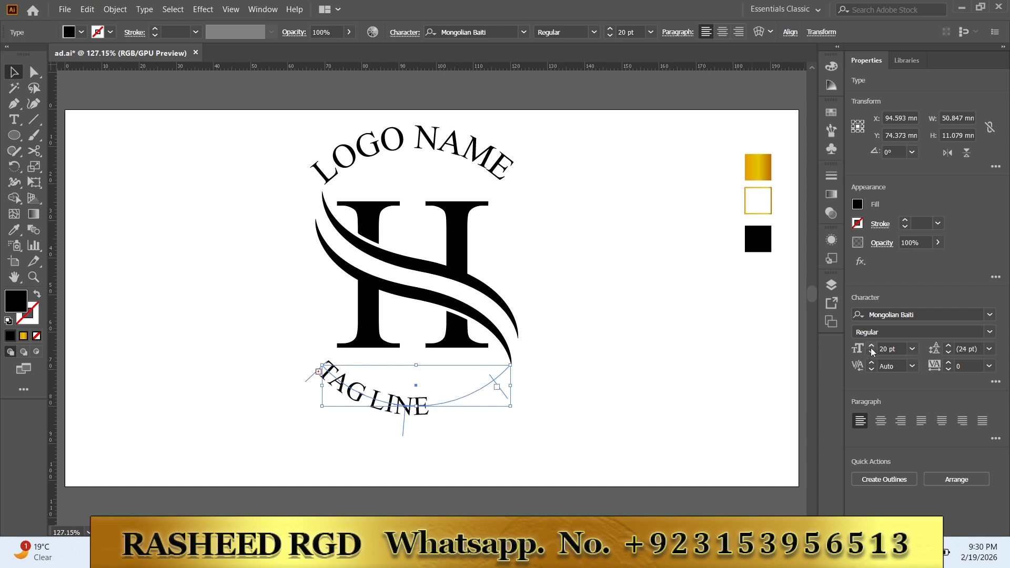
{"action": "left_click", "coordinate": [872, 353]}
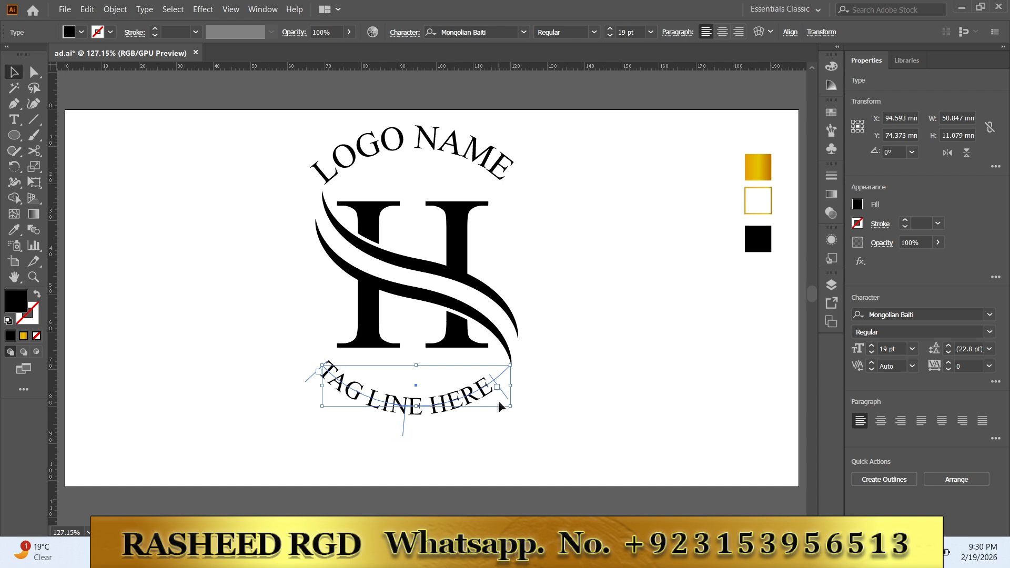
{"action": "left_click_drag", "start_coordinate": [508, 397], "coordinate": [528, 386]}
{"action": "left_click", "coordinate": [873, 349]}
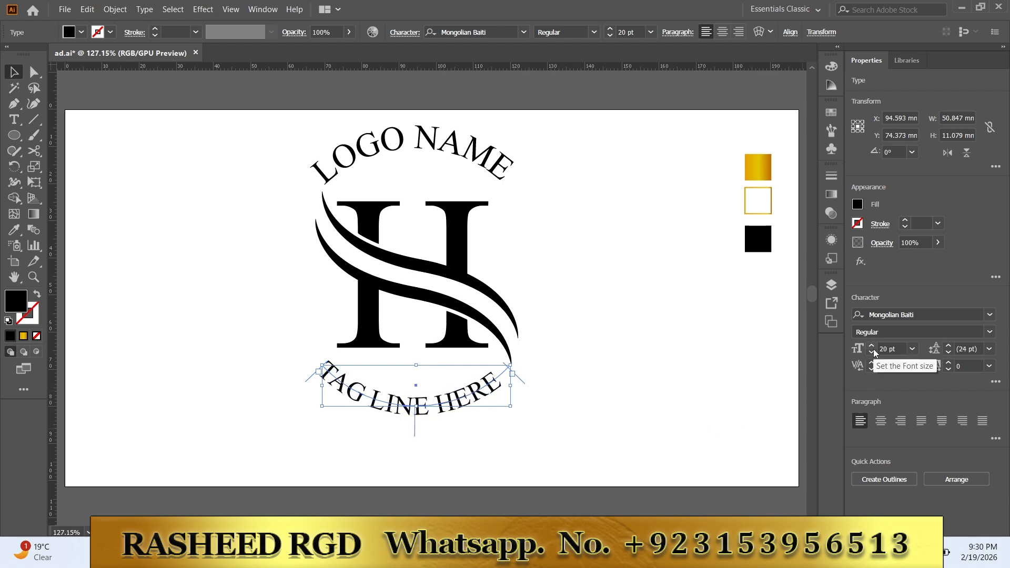
{"action": "left_click", "coordinate": [873, 349]}
{"action": "left_click", "coordinate": [655, 364]}
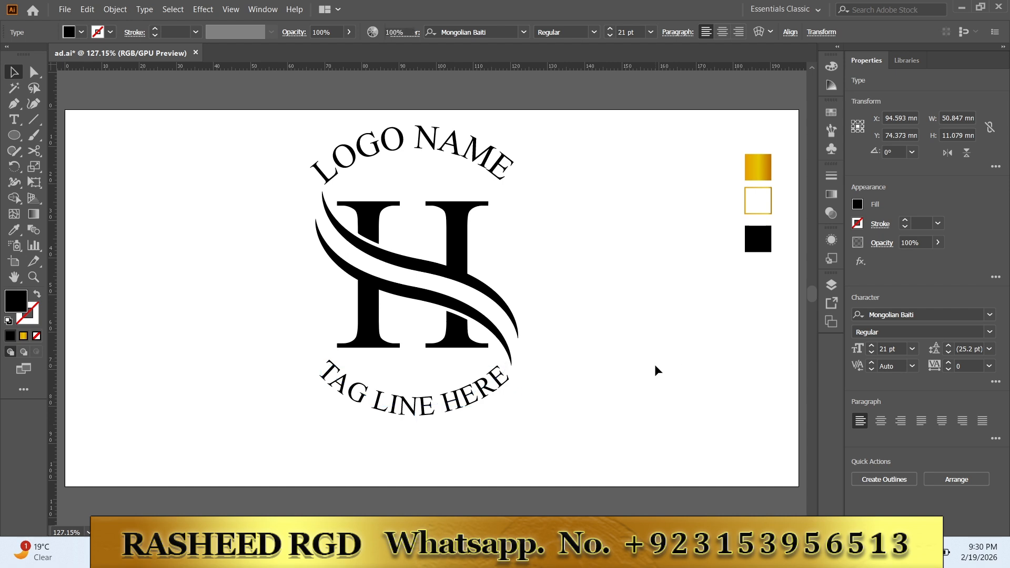
Step: Set the "LOGO NAME" text's path alignment to Center with preview turned on, and reduce its font size to 25 pt
{"action": "left_click", "coordinate": [379, 140]}
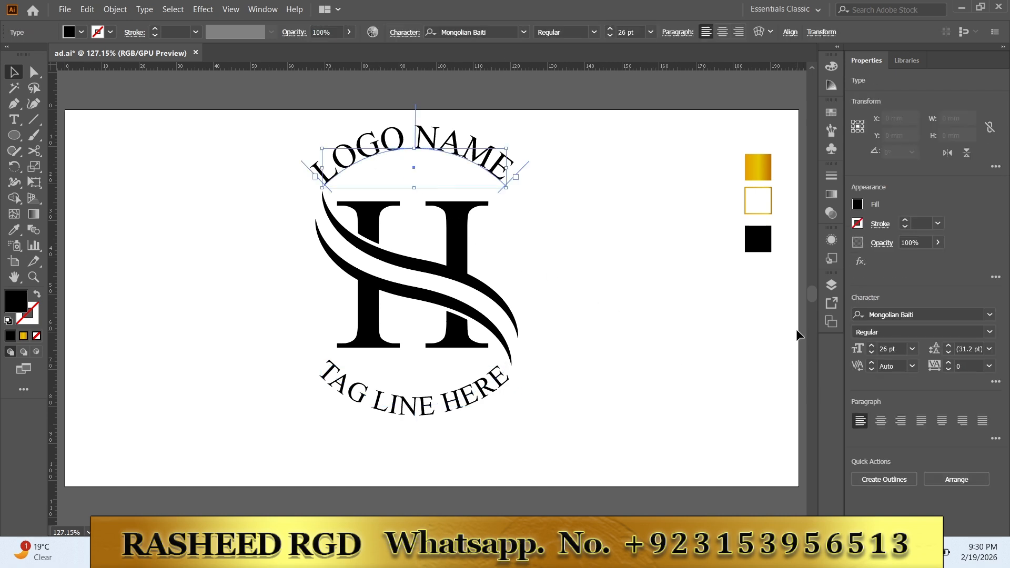
{"action": "left_click", "coordinate": [147, 10]}
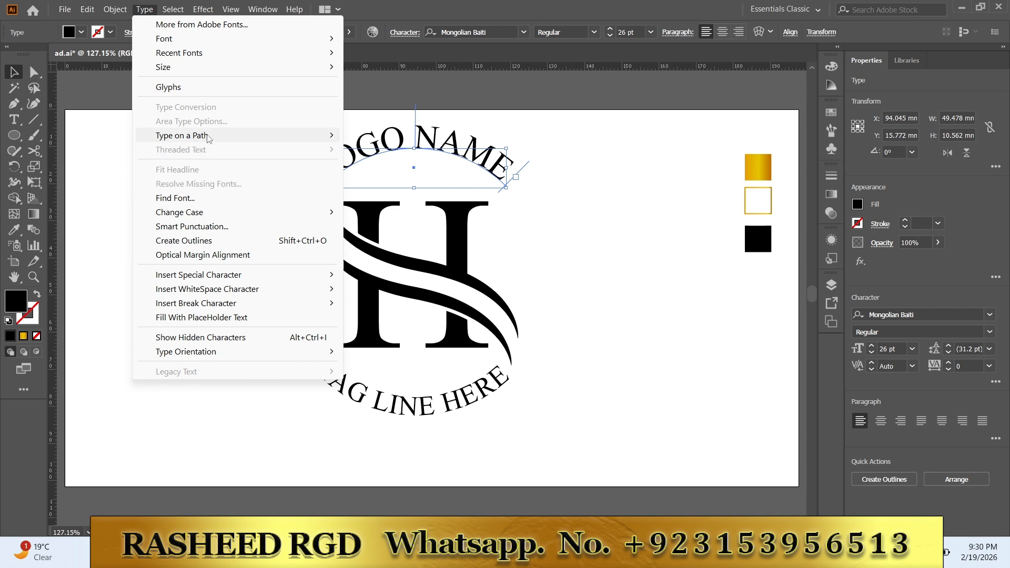
{"action": "mouse_move", "coordinate": [205, 136]}
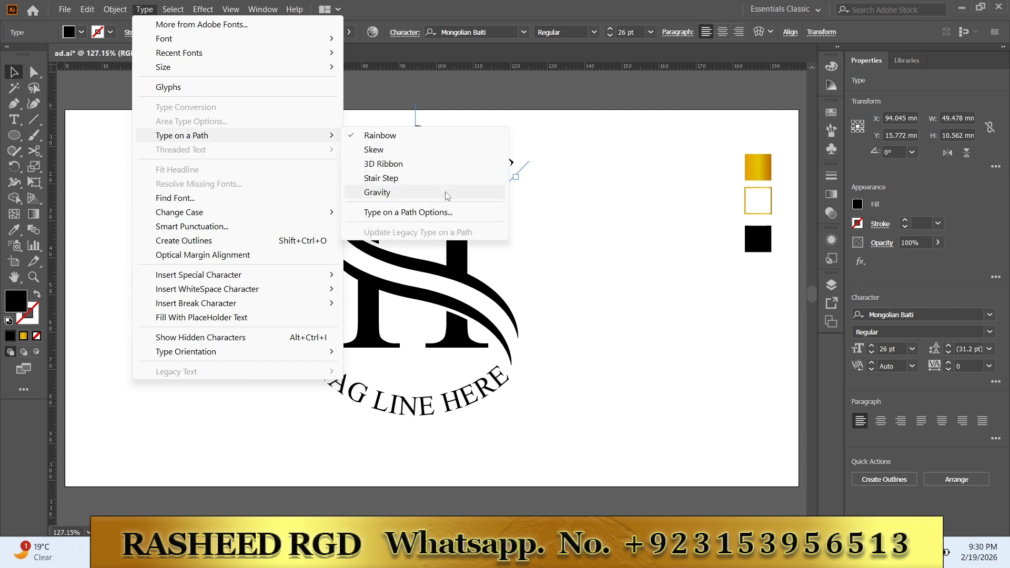
{"action": "left_click", "coordinate": [449, 213]}
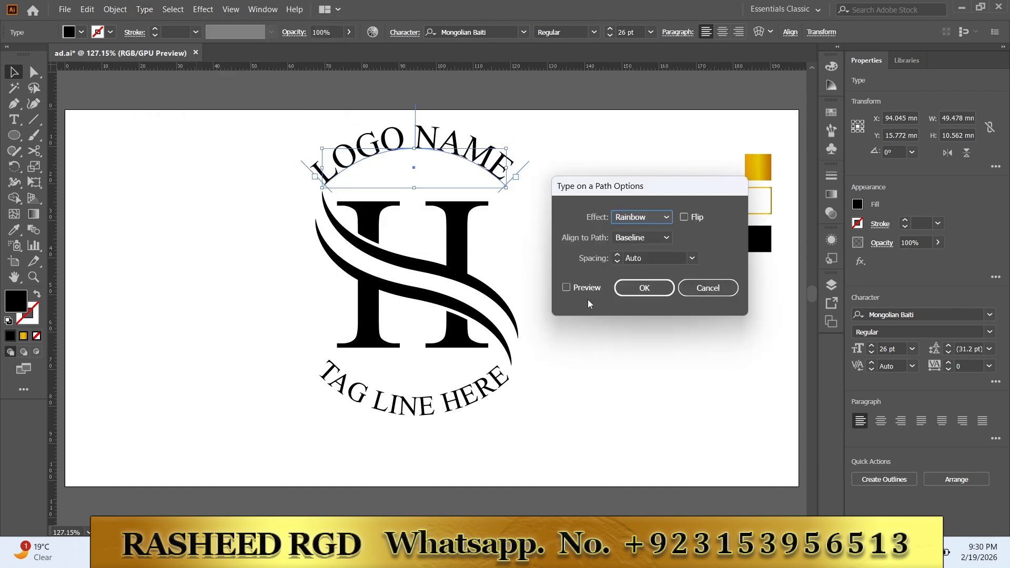
{"action": "left_click", "coordinate": [567, 288]}
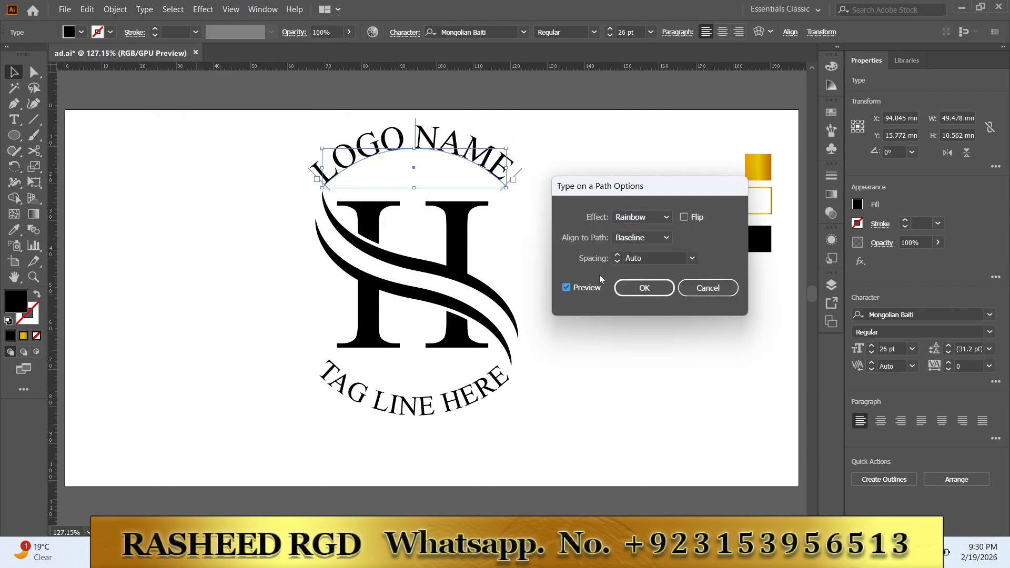
{"action": "left_click", "coordinate": [664, 238]}
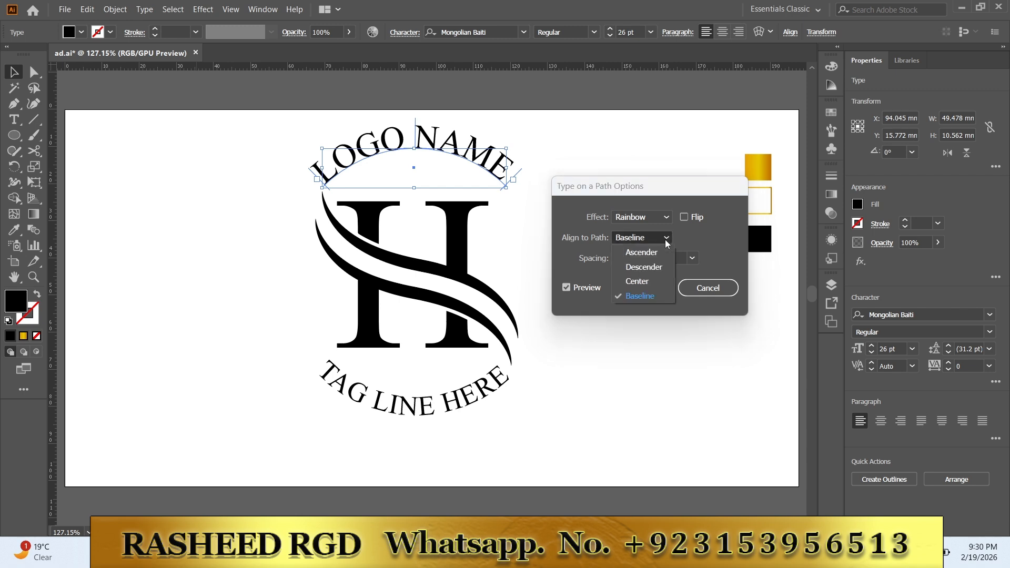
{"action": "left_click", "coordinate": [651, 282]}
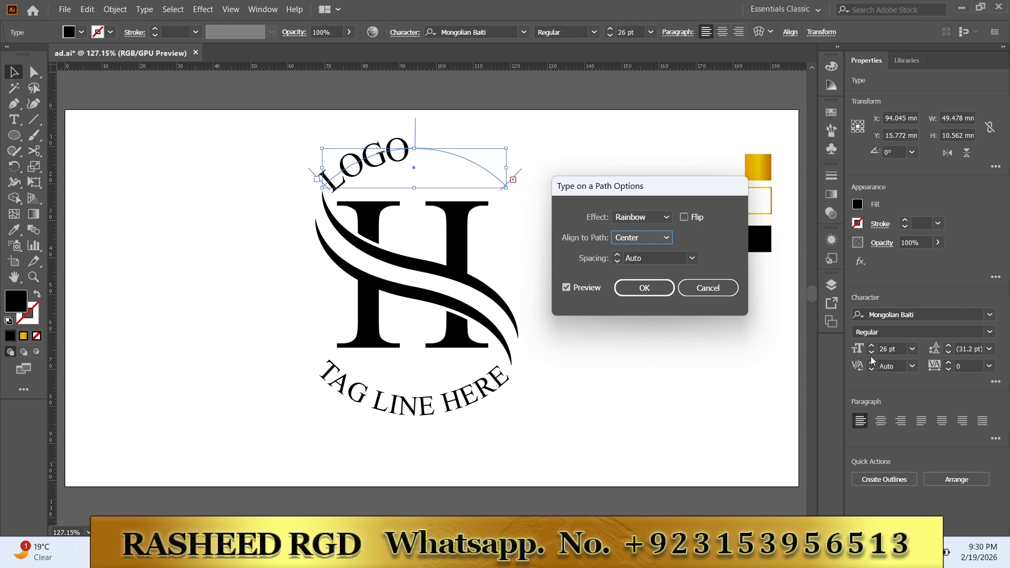
{"action": "left_click", "coordinate": [652, 287]}
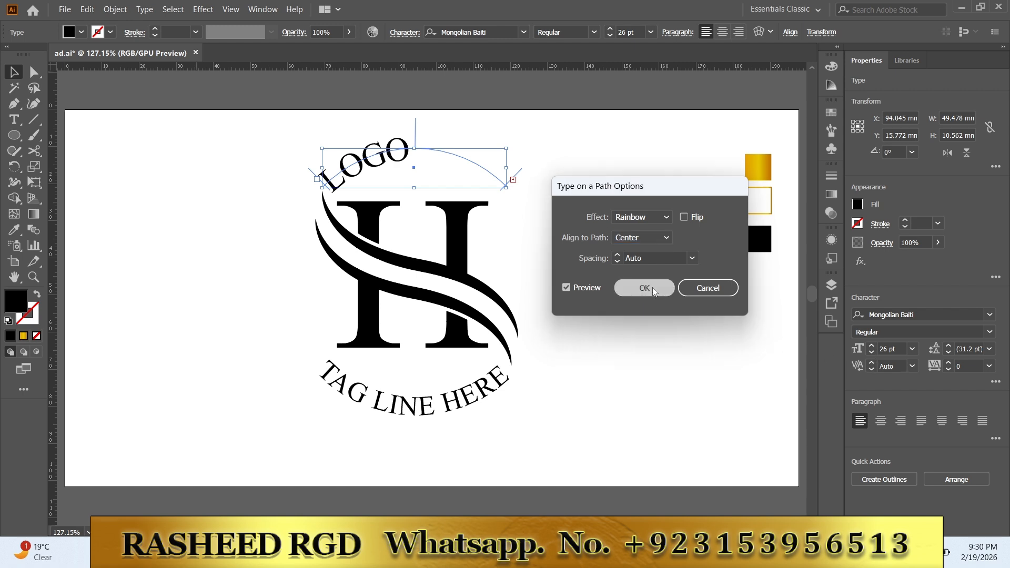
{"action": "left_click", "coordinate": [871, 353]}
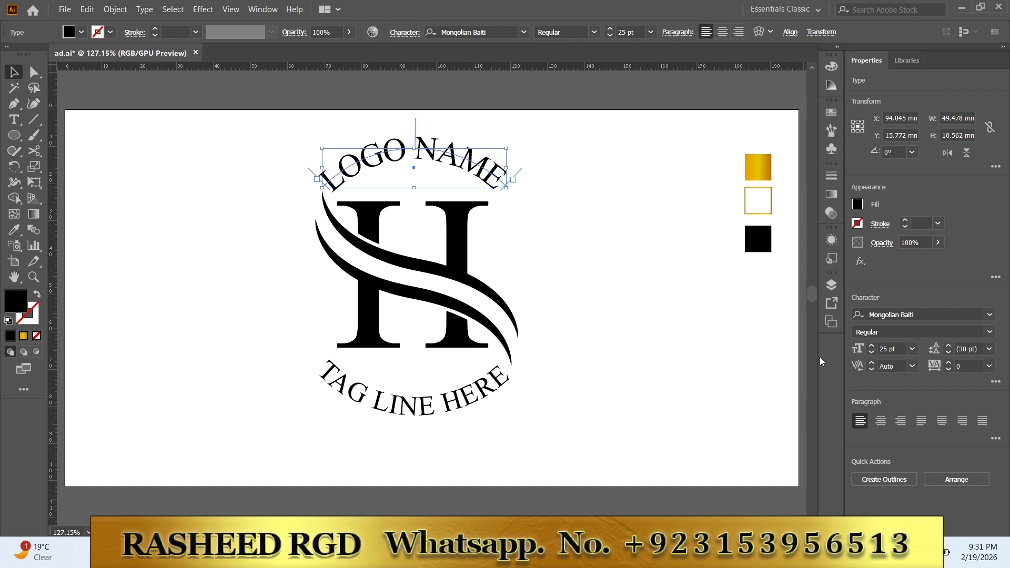
{"action": "left_click", "coordinate": [635, 298]}
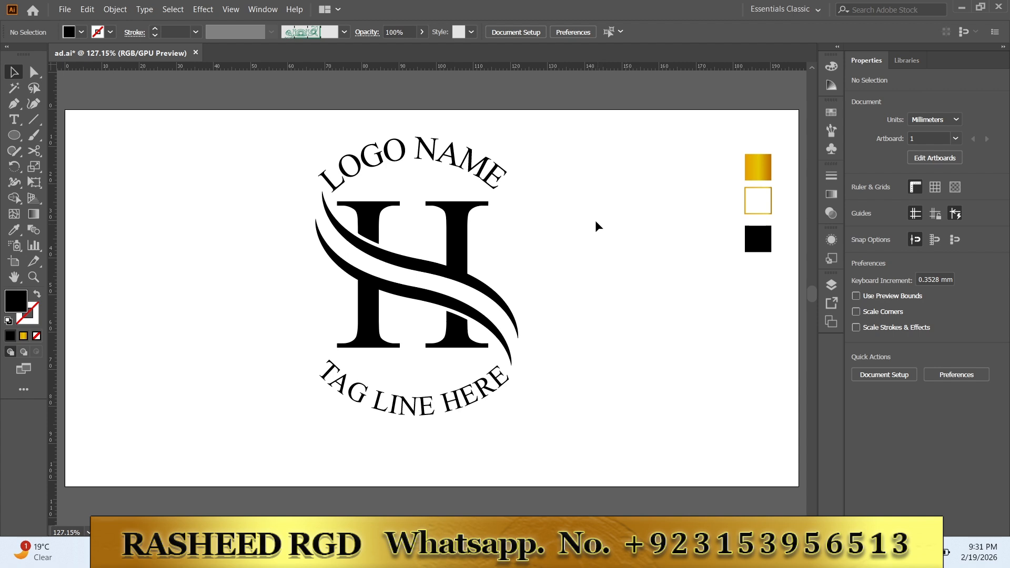
Step: Scale the whole logo with both arc texts down about its center to about 35 × 45 mm
{"action": "left_click_drag", "start_coordinate": [570, 140], "coordinate": [302, 403]}
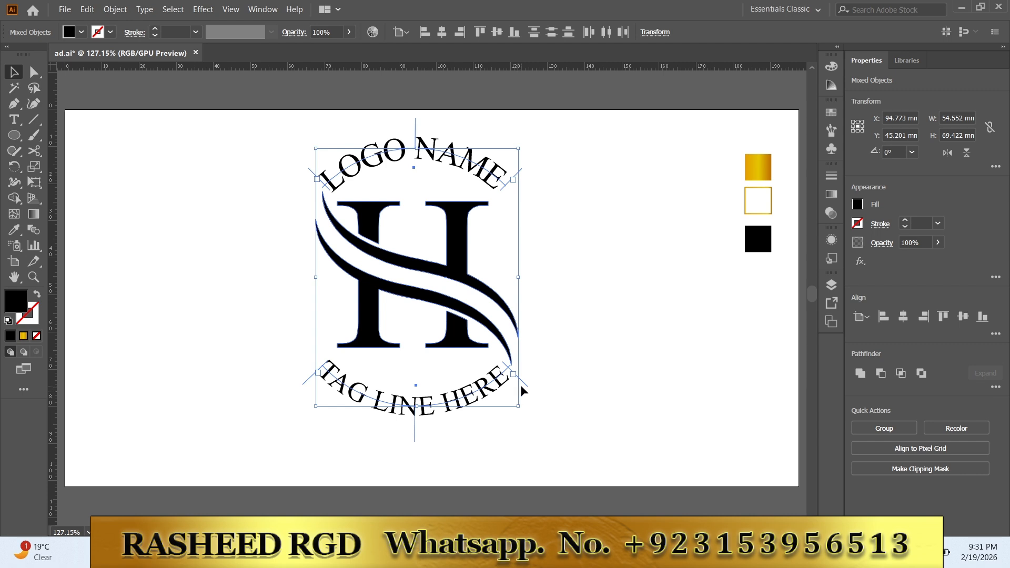
{"action": "left_click_drag", "start_coordinate": [518, 406], "coordinate": [490, 361]}
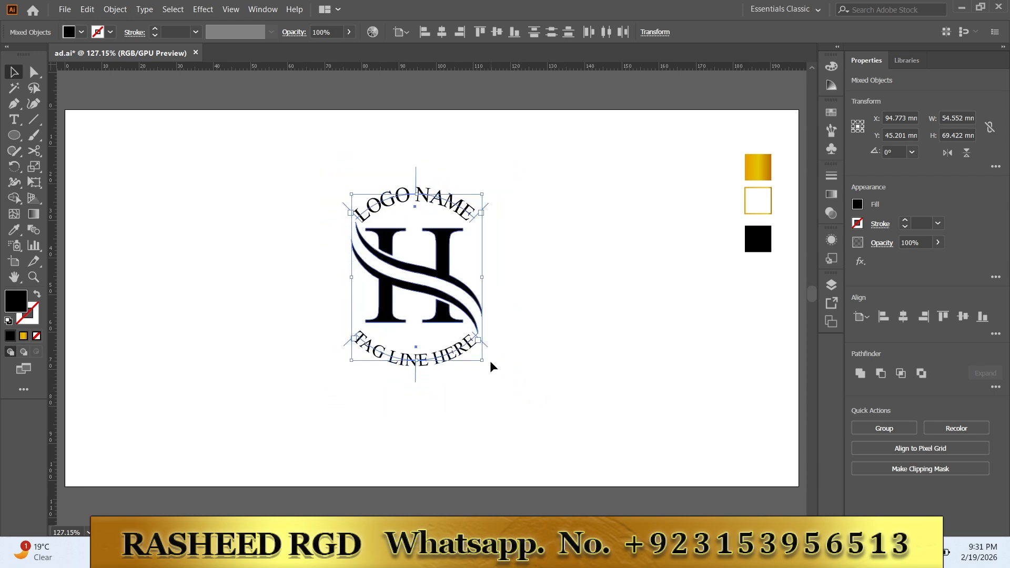
{"action": "left_click", "coordinate": [558, 356]}
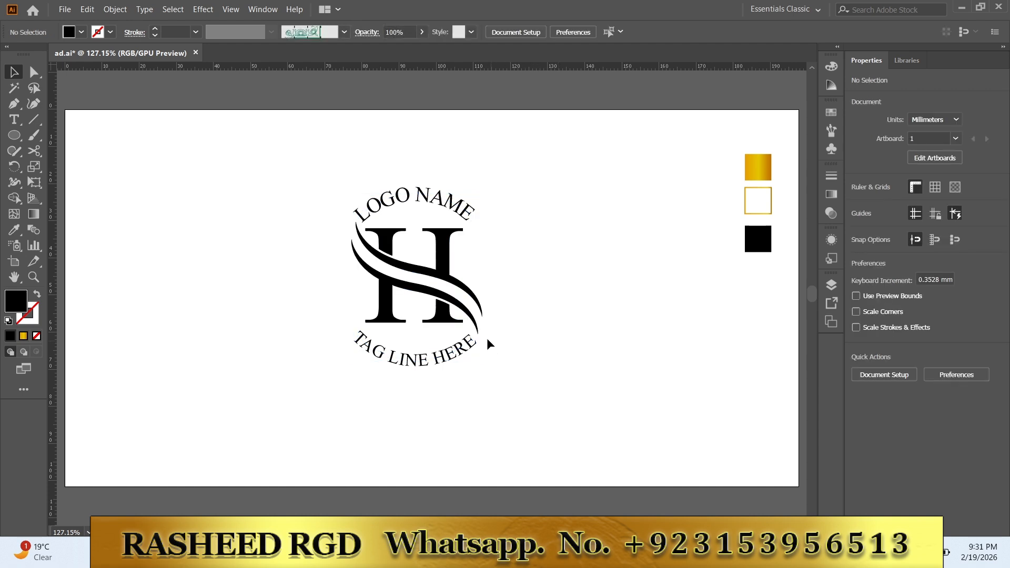
Step: Draw a circle about 52.5 mm across, centered on the logo and enclosing both texts, with a 1 pt black outline and no fill
{"action": "left_click", "coordinate": [15, 136]}
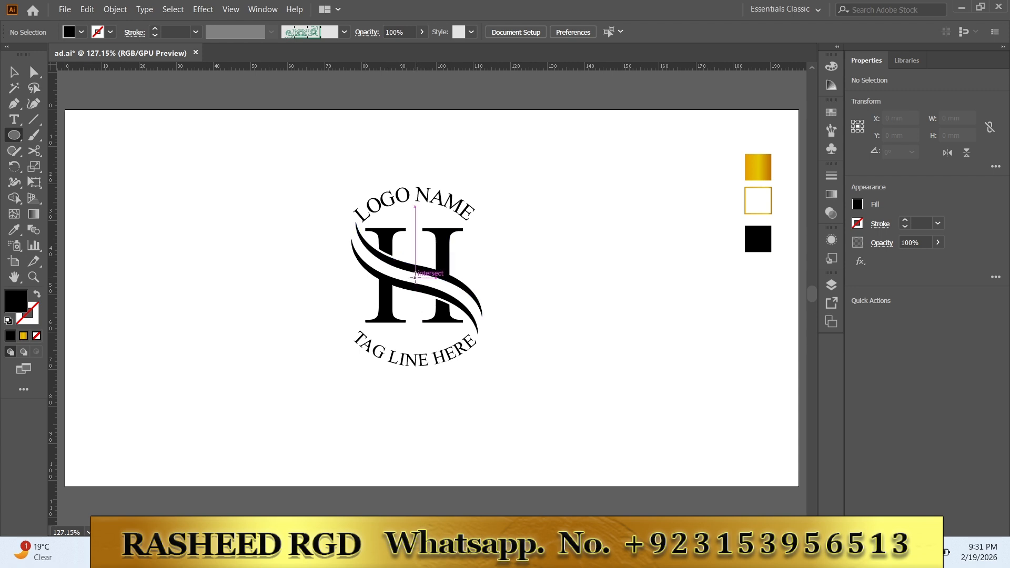
{"action": "left_click_drag", "start_coordinate": [415, 278], "coordinate": [501, 382]}
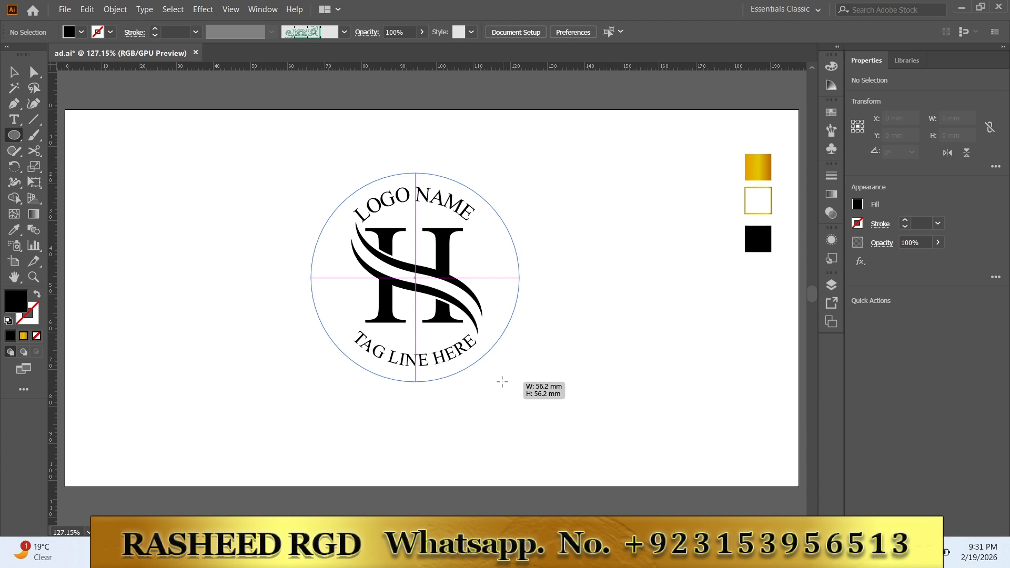
{"action": "left_click_drag", "start_coordinate": [502, 382], "coordinate": [498, 380]}
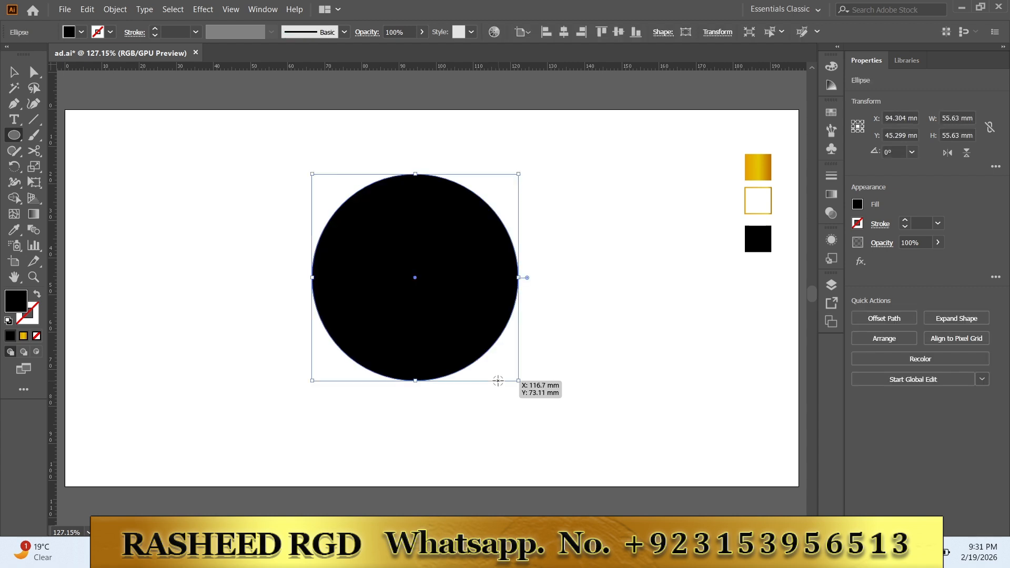
{"action": "left_click", "coordinate": [37, 297]}
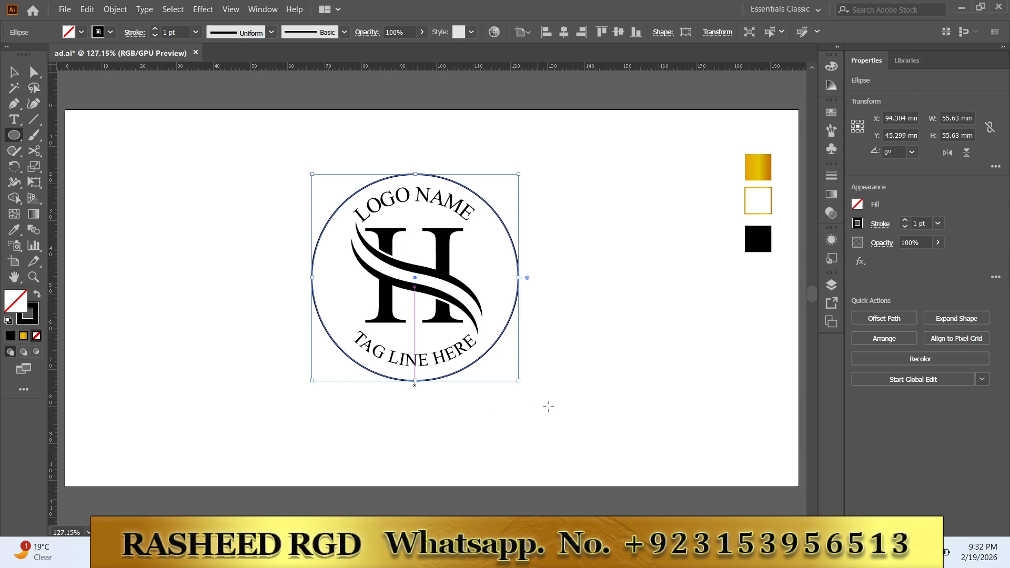
{"action": "left_click_drag", "start_coordinate": [521, 384], "coordinate": [525, 376]}
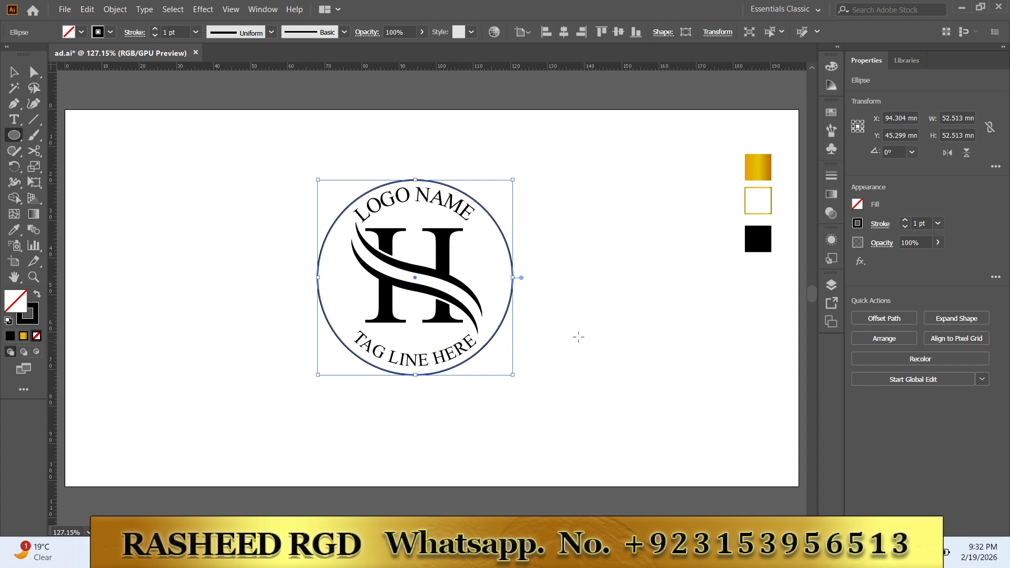
{"action": "left_click", "coordinate": [12, 74]}
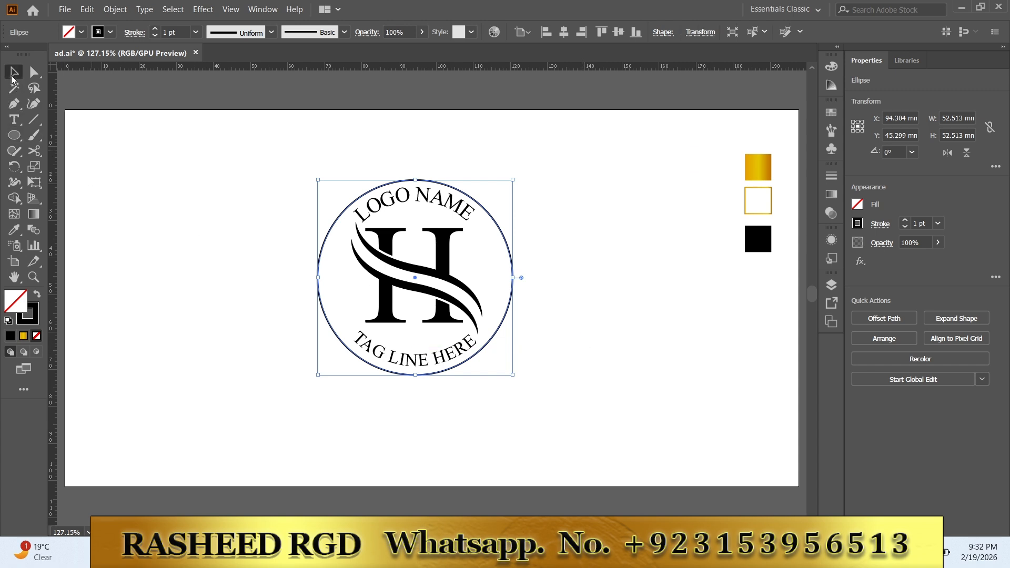
{"action": "left_click", "coordinate": [179, 248]}
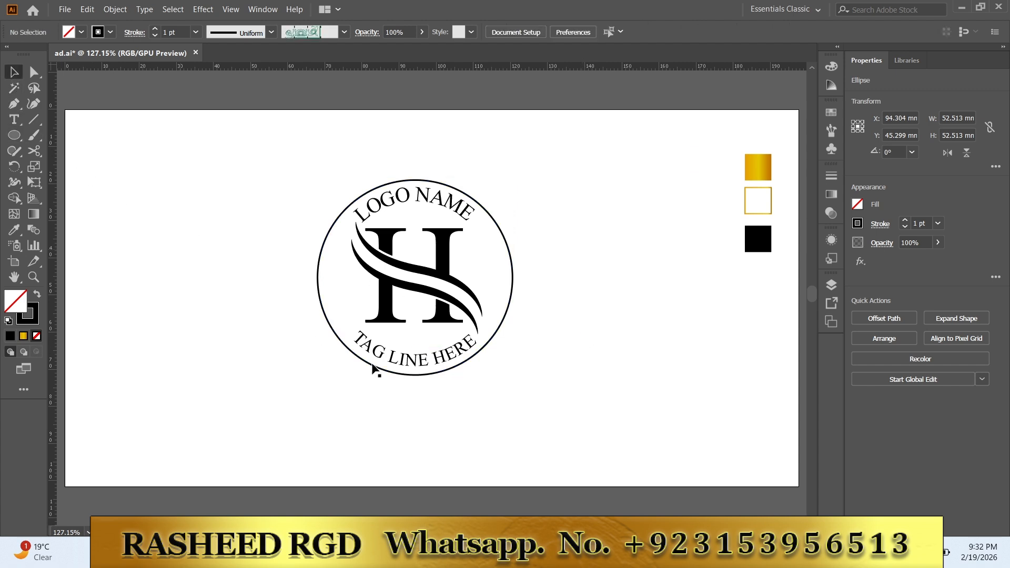
Step: Offset the circle's path outward by 4 mm with preview turned on, using miter joins
{"action": "left_click", "coordinate": [494, 336]}
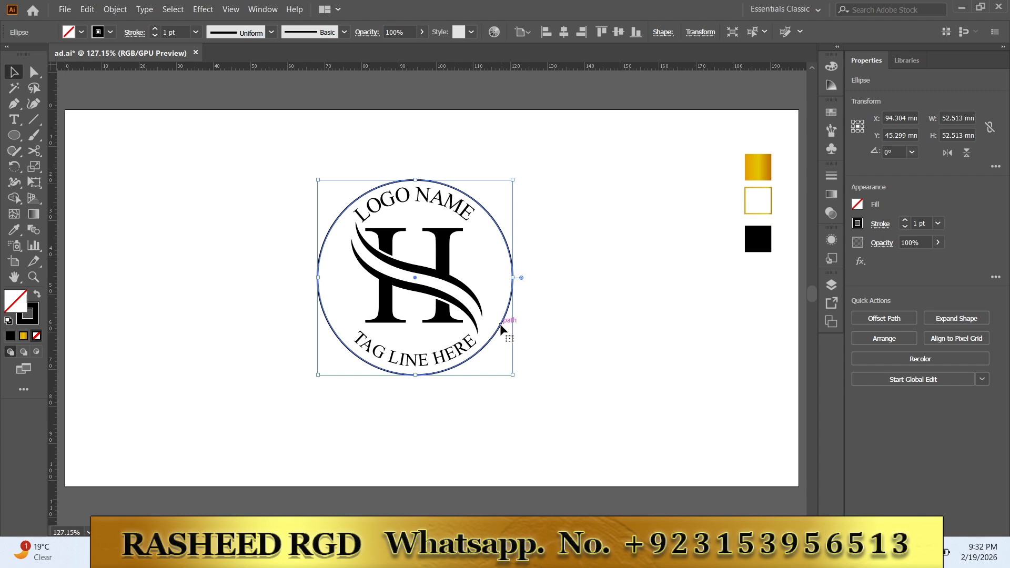
{"action": "left_click", "coordinate": [879, 324]}
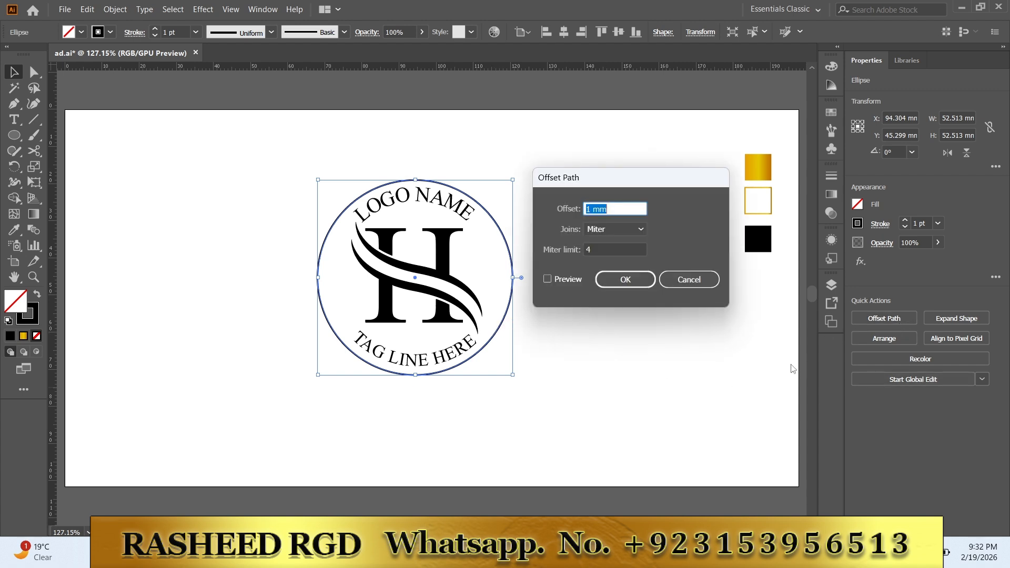
{"action": "left_click", "coordinate": [567, 278]}
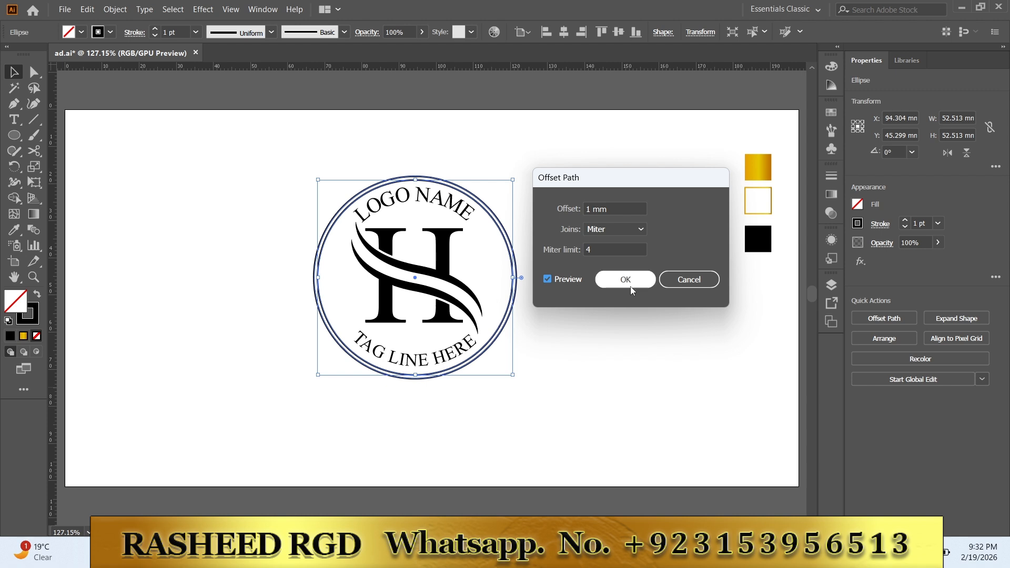
{"action": "scroll", "coordinate": [629, 207], "scroll_direction": "up", "scroll_amount": 2}
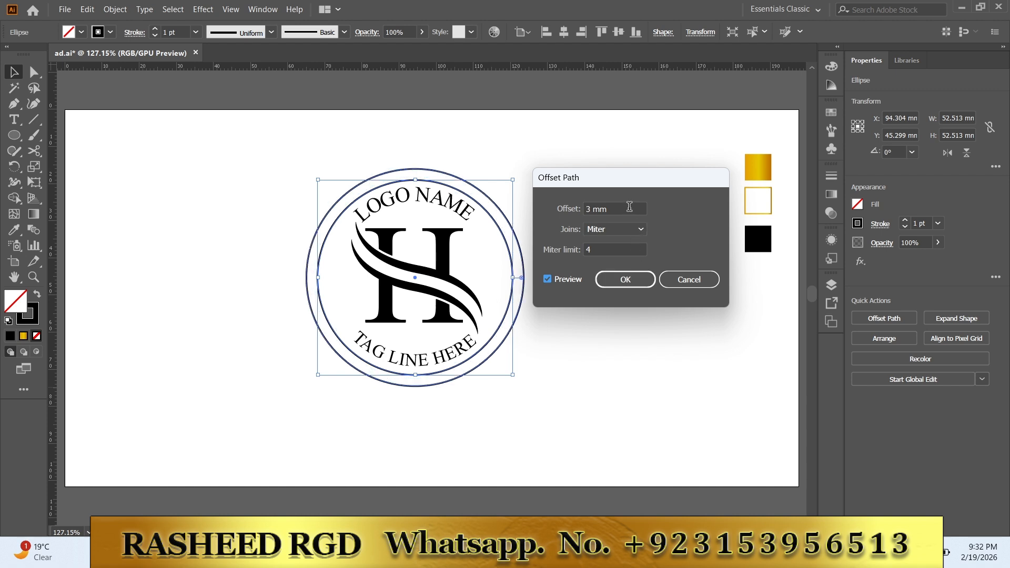
{"action": "scroll", "coordinate": [629, 207], "scroll_direction": "up", "scroll_amount": 1}
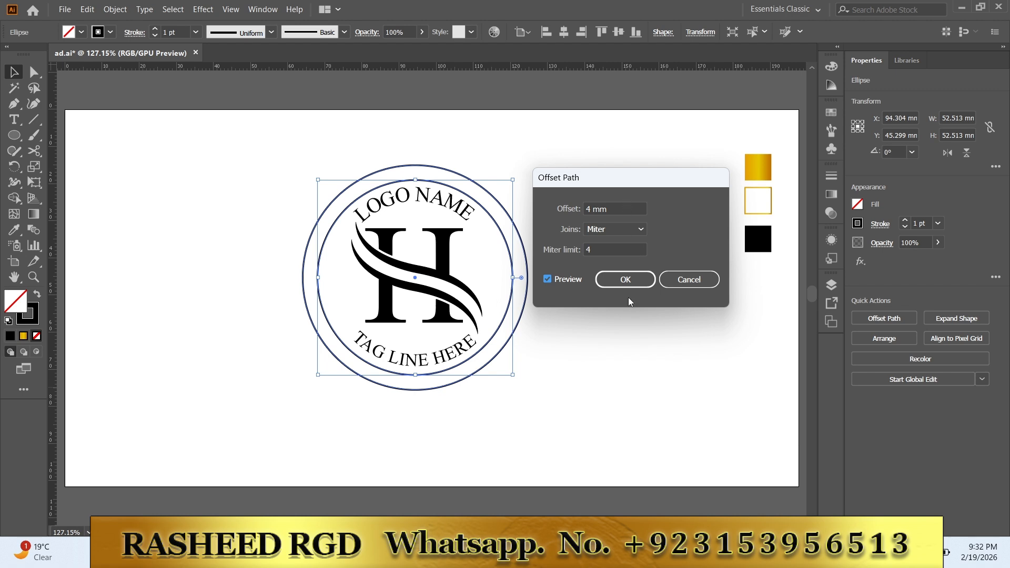
{"action": "left_click", "coordinate": [626, 281]}
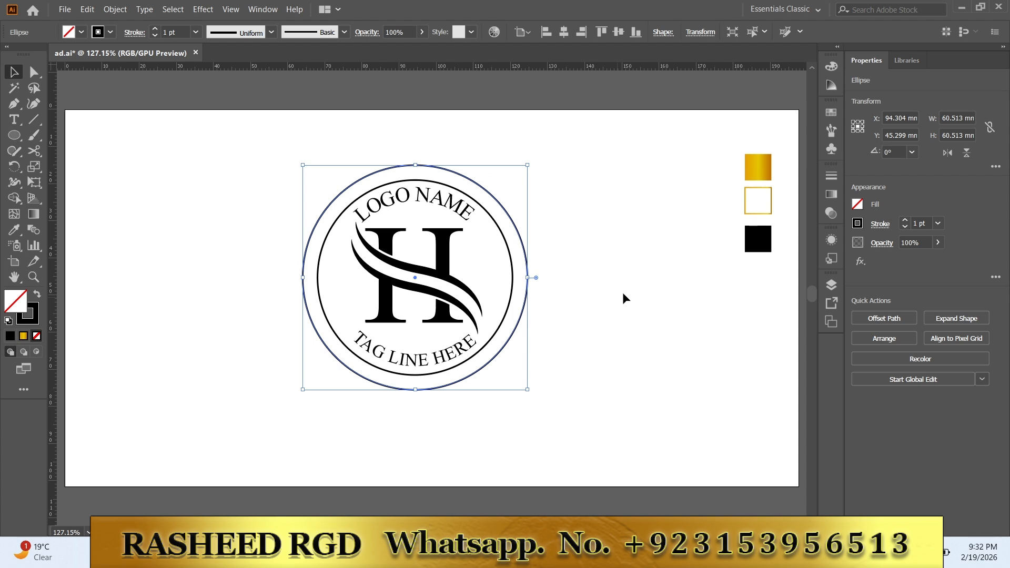
Step: Apply the green ornamental scroll pattern brush to the outer circle
{"action": "left_click", "coordinate": [829, 135]}
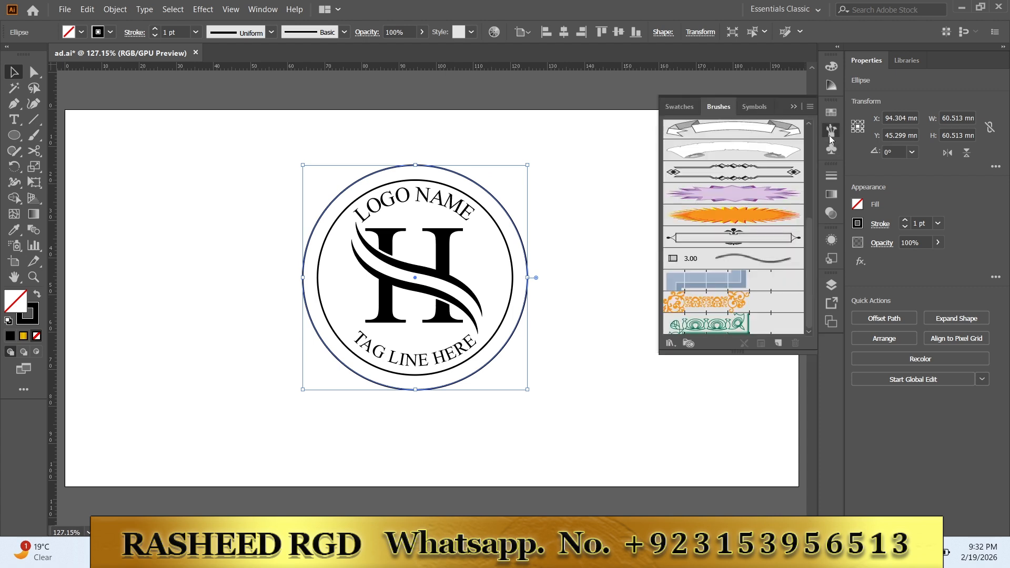
{"action": "left_click", "coordinate": [740, 329]}
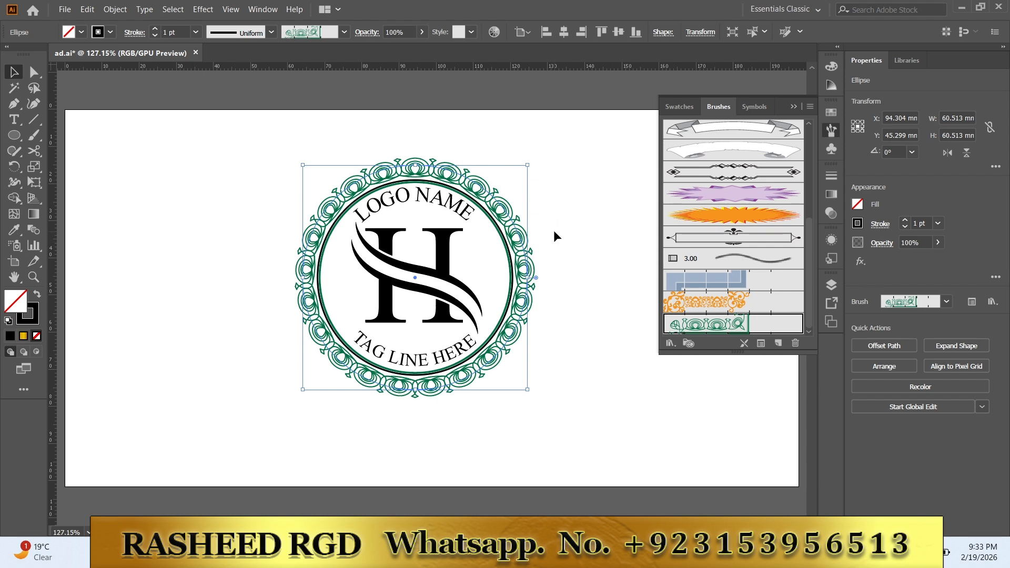
{"action": "left_click", "coordinate": [795, 109]}
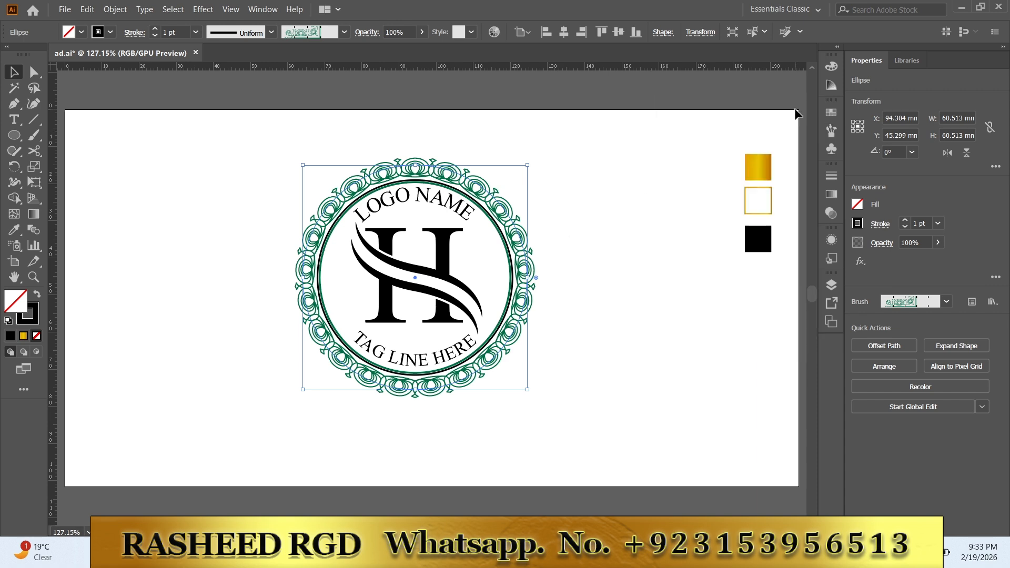
{"action": "left_click", "coordinate": [646, 236]}
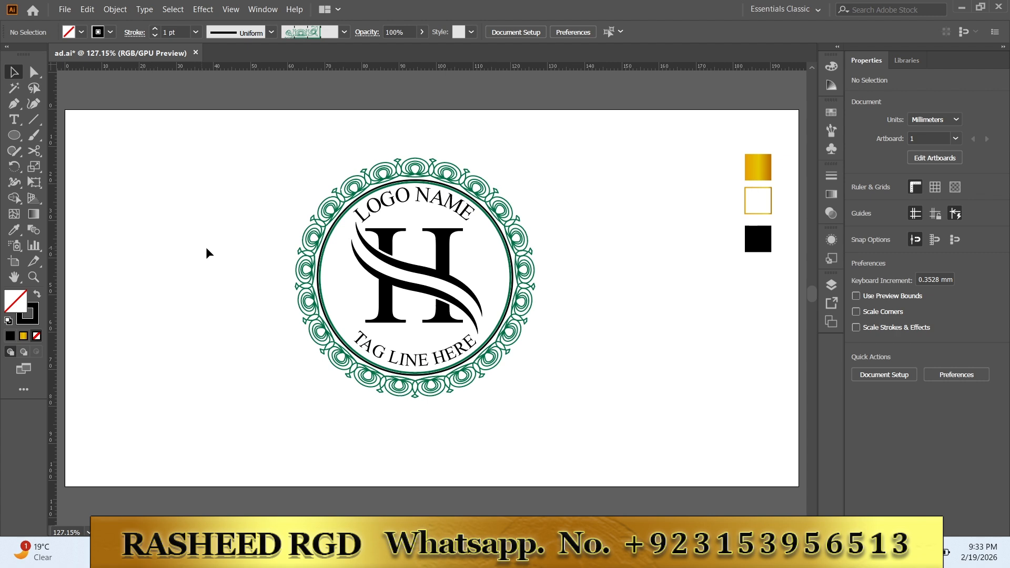
Step: Expand the appearance of the ornamental outer ring
{"action": "left_click", "coordinate": [296, 268]}
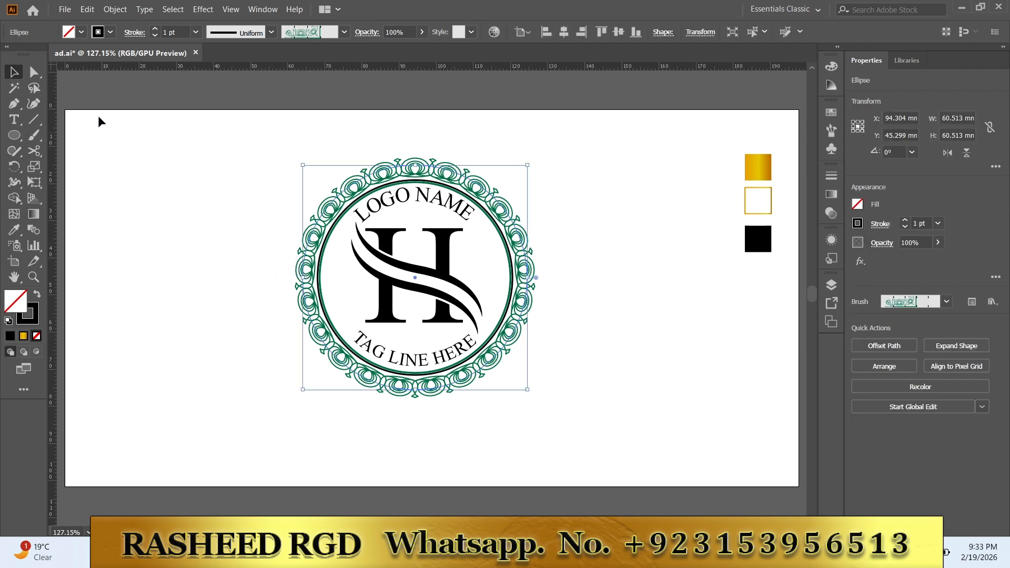
{"action": "left_click", "coordinate": [120, 11]}
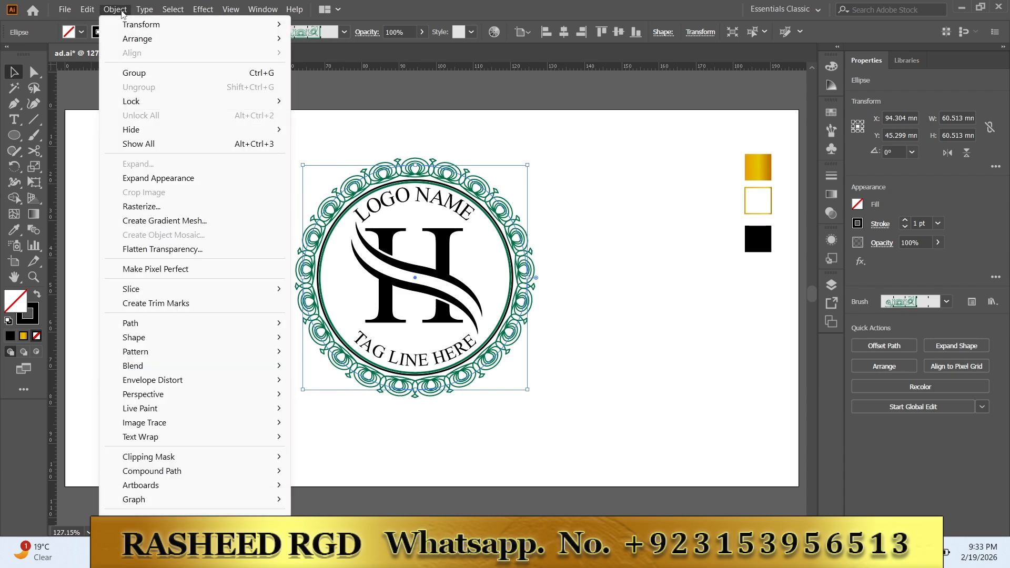
{"action": "left_click", "coordinate": [161, 179]}
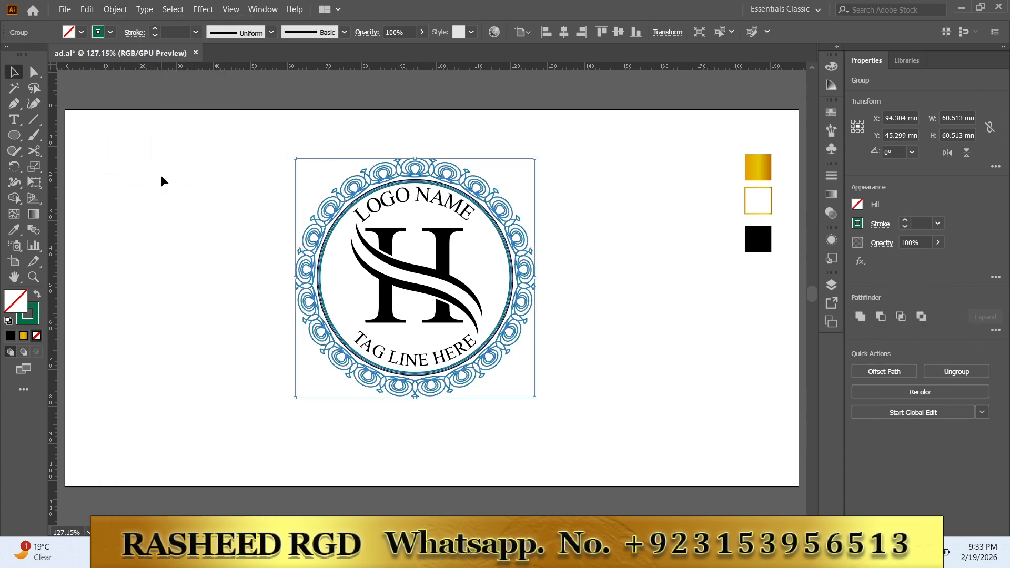
{"action": "left_click", "coordinate": [175, 192]}
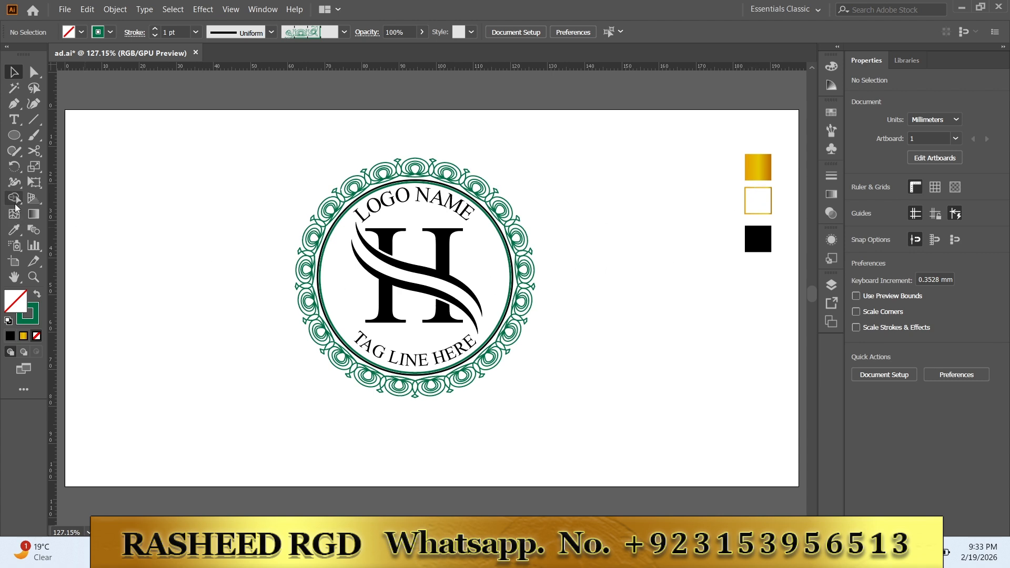
{"action": "left_click", "coordinate": [13, 230]}
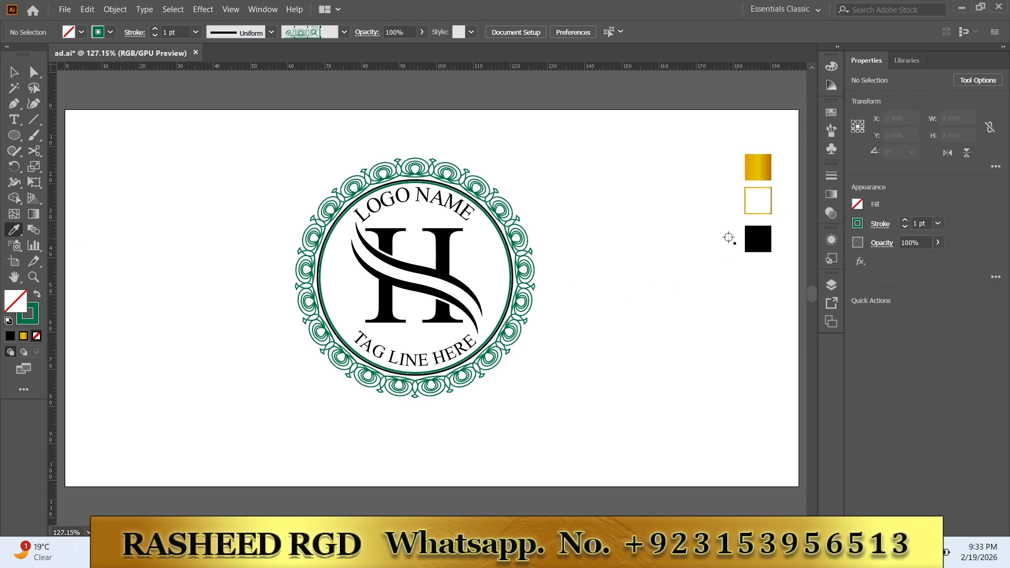
{"action": "left_click", "coordinate": [745, 209]}
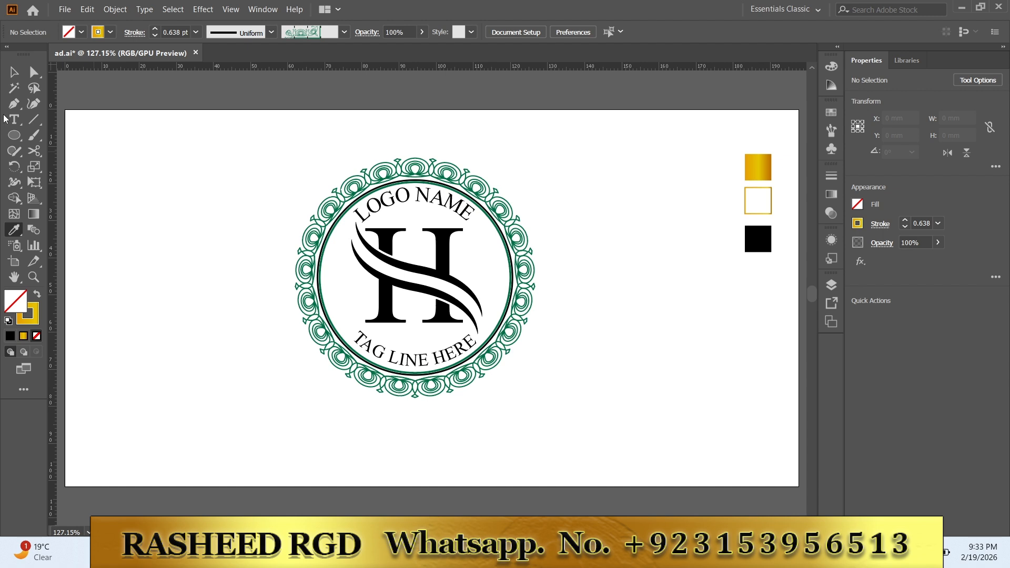
{"action": "key", "text": "v"}
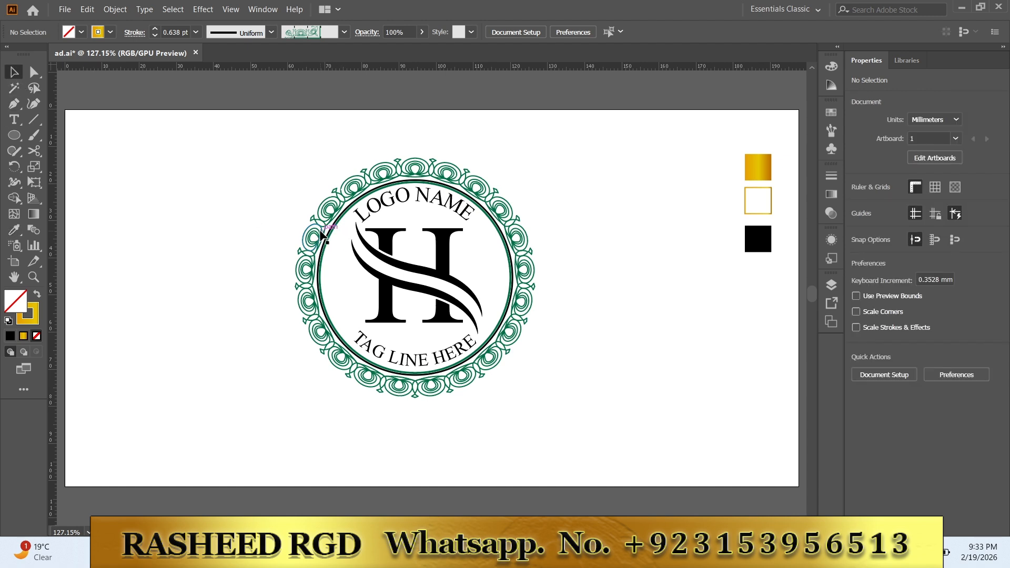
Step: Apply the gold outline of the sample square to the ornamental ring with the Eyedropper
{"action": "left_click", "coordinate": [320, 231]}
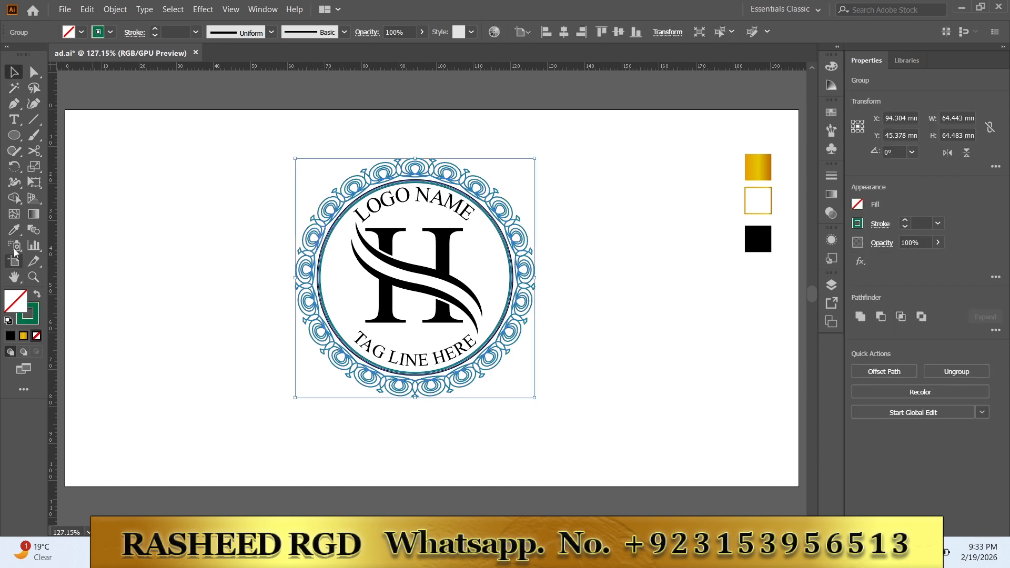
{"action": "key", "text": "i"}
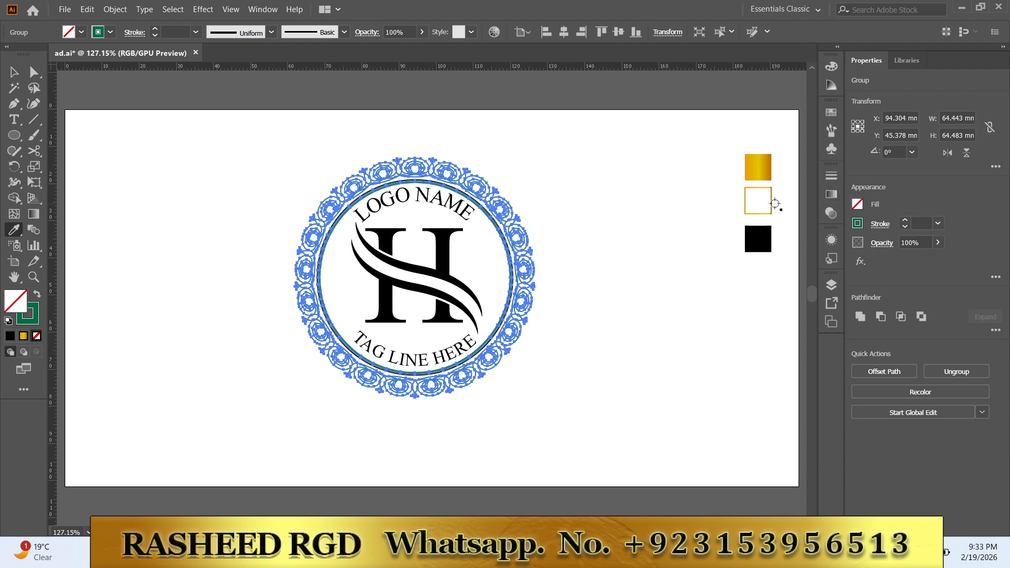
{"action": "left_click", "coordinate": [770, 205]}
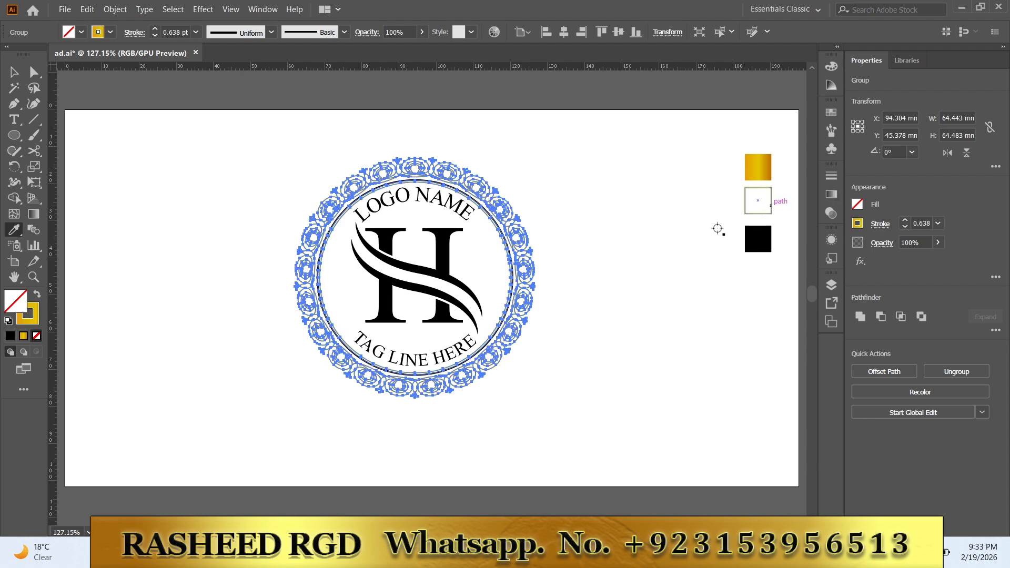
{"action": "left_click", "coordinate": [15, 74]}
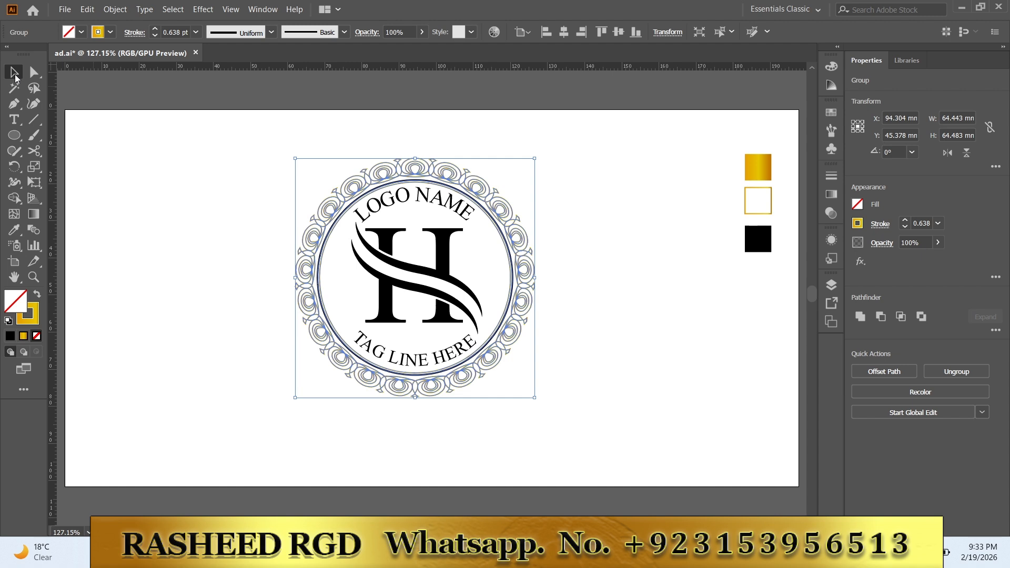
{"action": "left_click", "coordinate": [108, 241]}
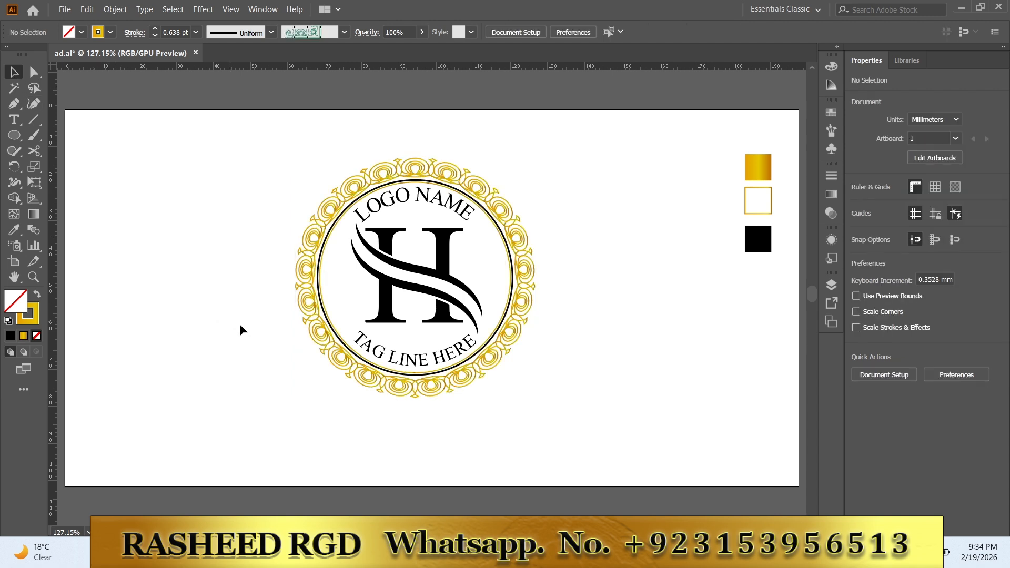
Step: Scale the ornamental ring up about its center to about 69.6 mm across, leaving a wider gap around the inner circle
{"action": "left_click", "coordinate": [338, 341]}
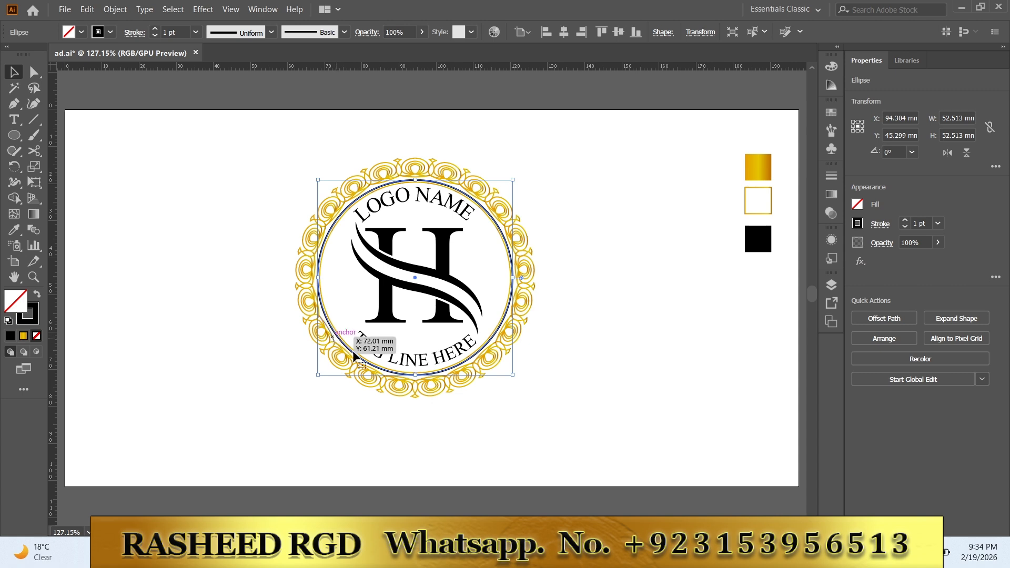
{"action": "left_click", "coordinate": [610, 377]}
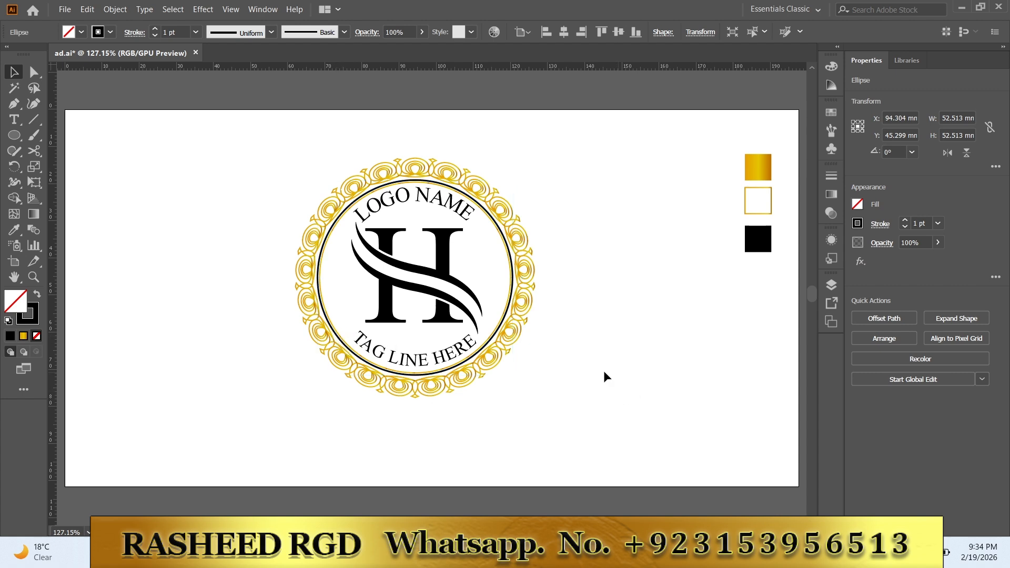
{"action": "left_click", "coordinate": [529, 313]}
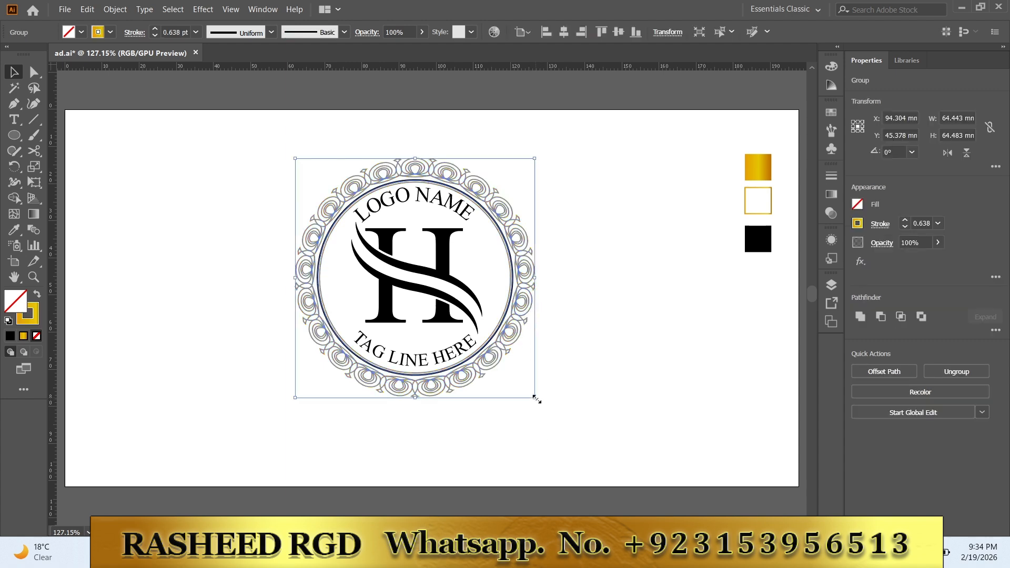
{"action": "left_click_drag", "start_coordinate": [535, 399], "coordinate": [541, 404]}
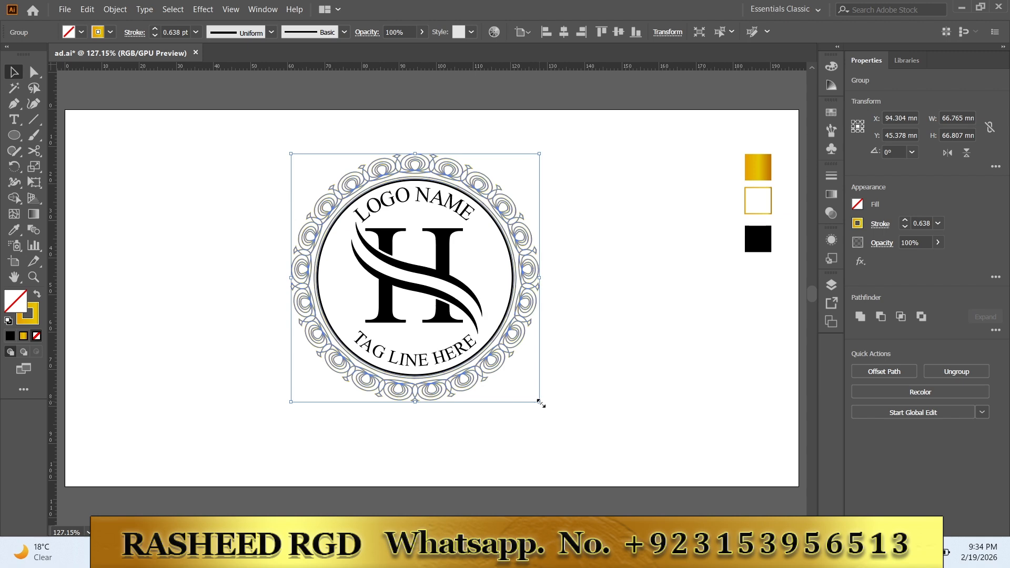
{"action": "left_click_drag", "start_coordinate": [540, 403], "coordinate": [548, 408]}
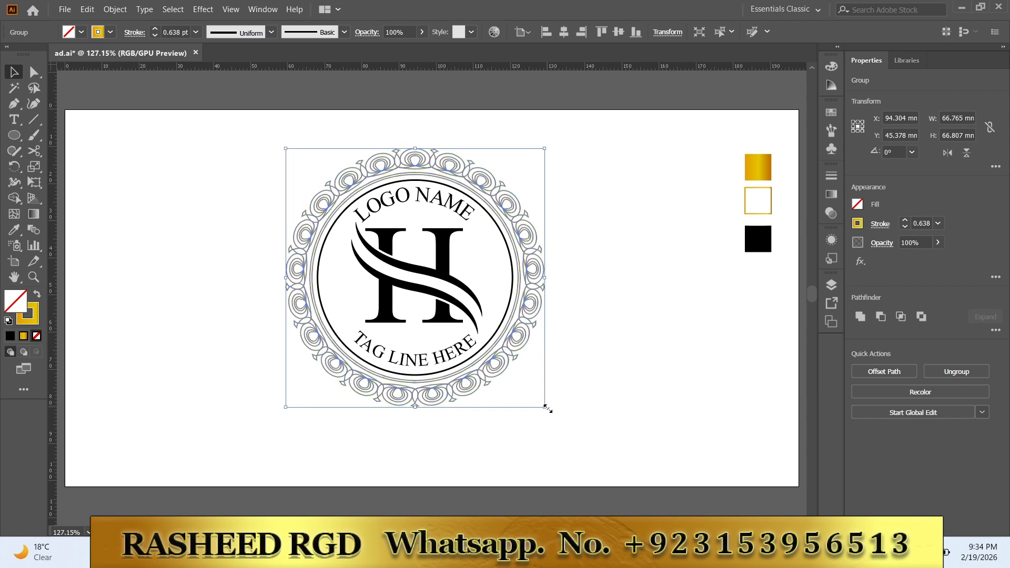
{"action": "left_click", "coordinate": [588, 411]}
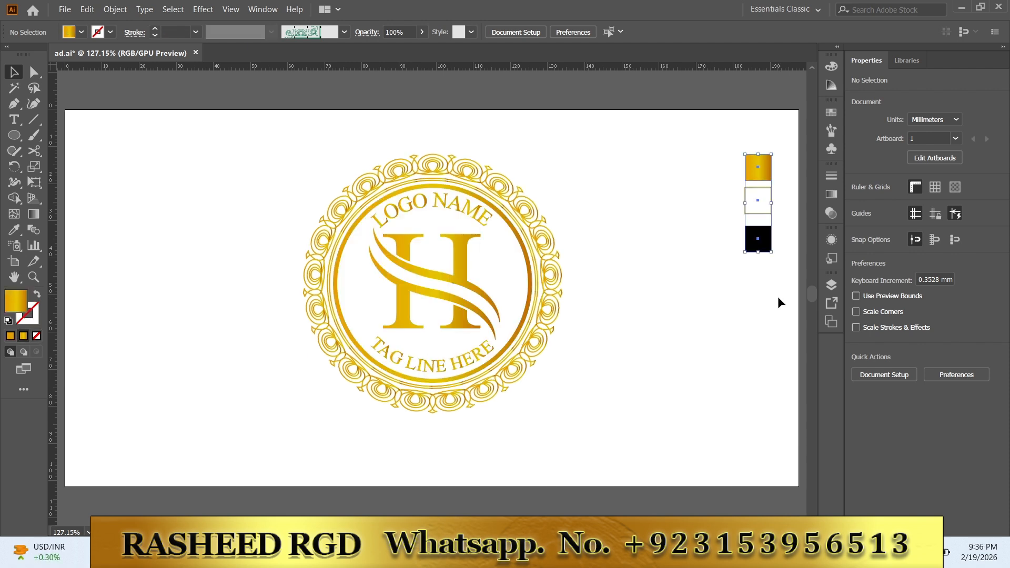
Step: Hide the black, outlined and gold sample squares beside the logo
{"action": "key", "text": "ctrl+a"}
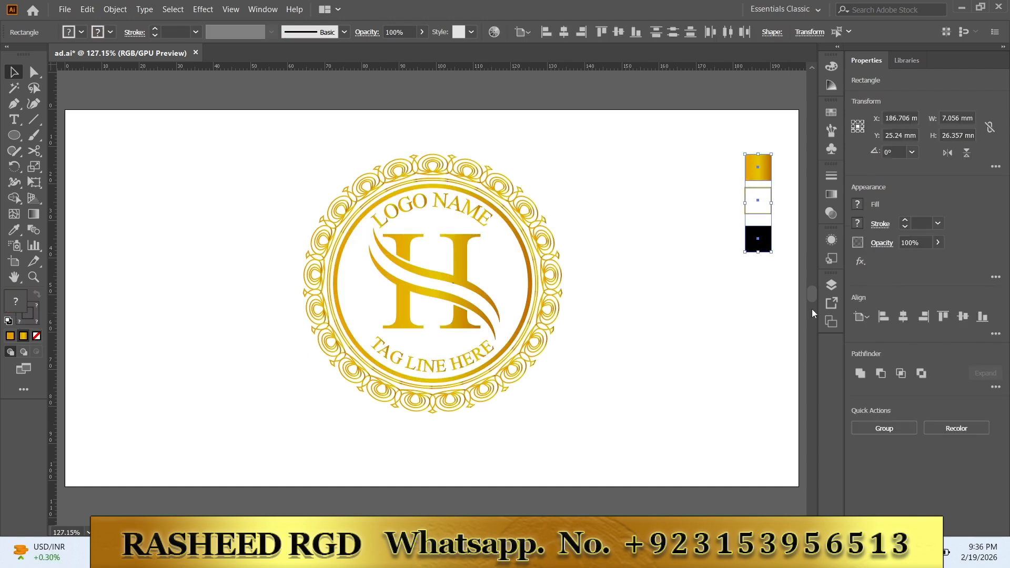
{"action": "left_click", "coordinate": [831, 285]}
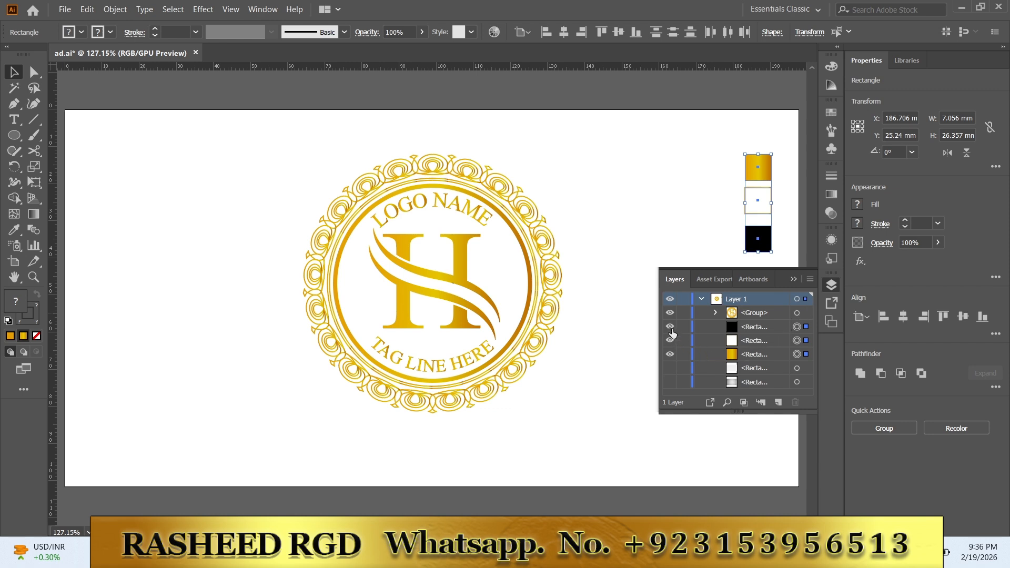
{"action": "left_click", "coordinate": [670, 327]}
{"action": "left_click", "coordinate": [670, 340]}
{"action": "left_click", "coordinate": [669, 354]}
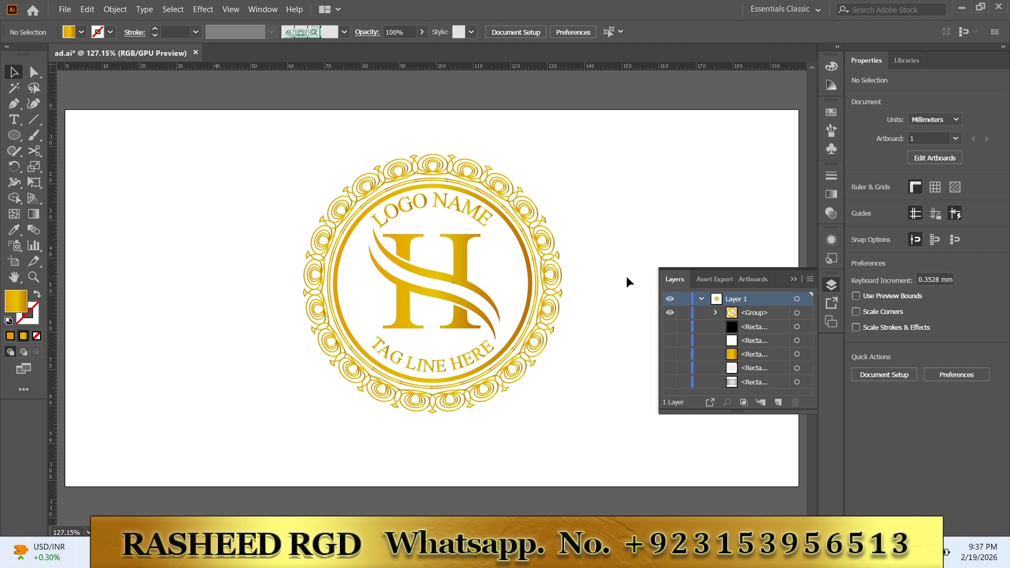
{"action": "left_click", "coordinate": [793, 279]}
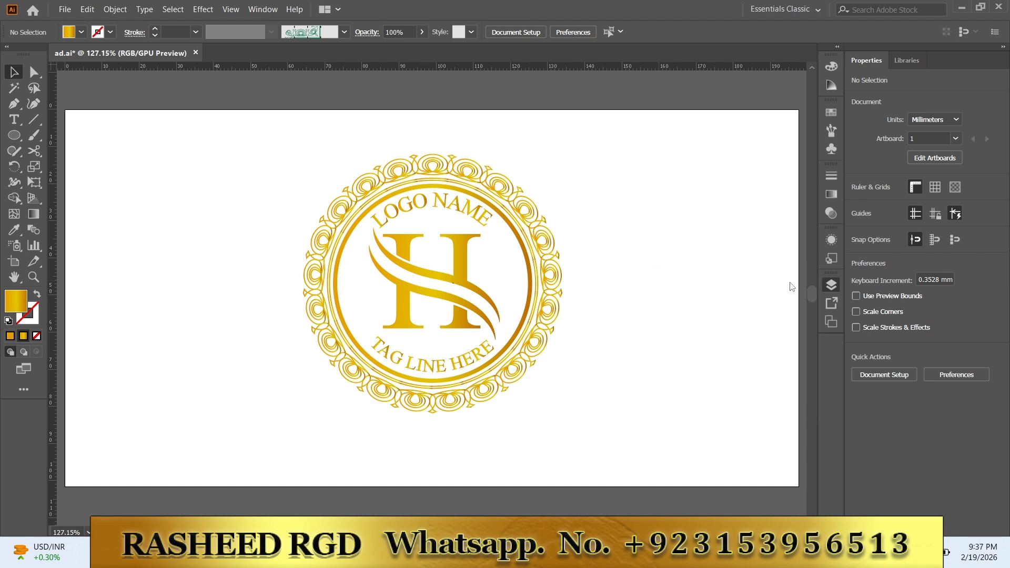